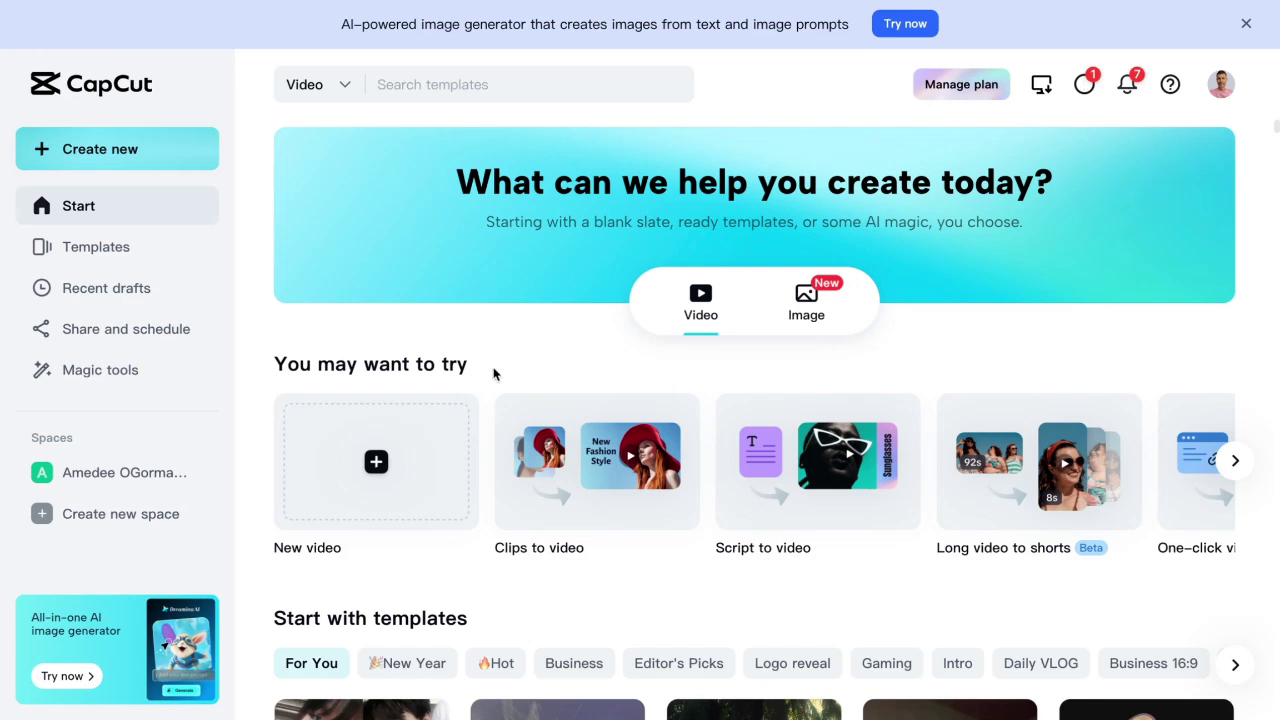
Return to the CapCut home page with the Create new video, image and magic tool options showing.
mouse_move(570, 716)
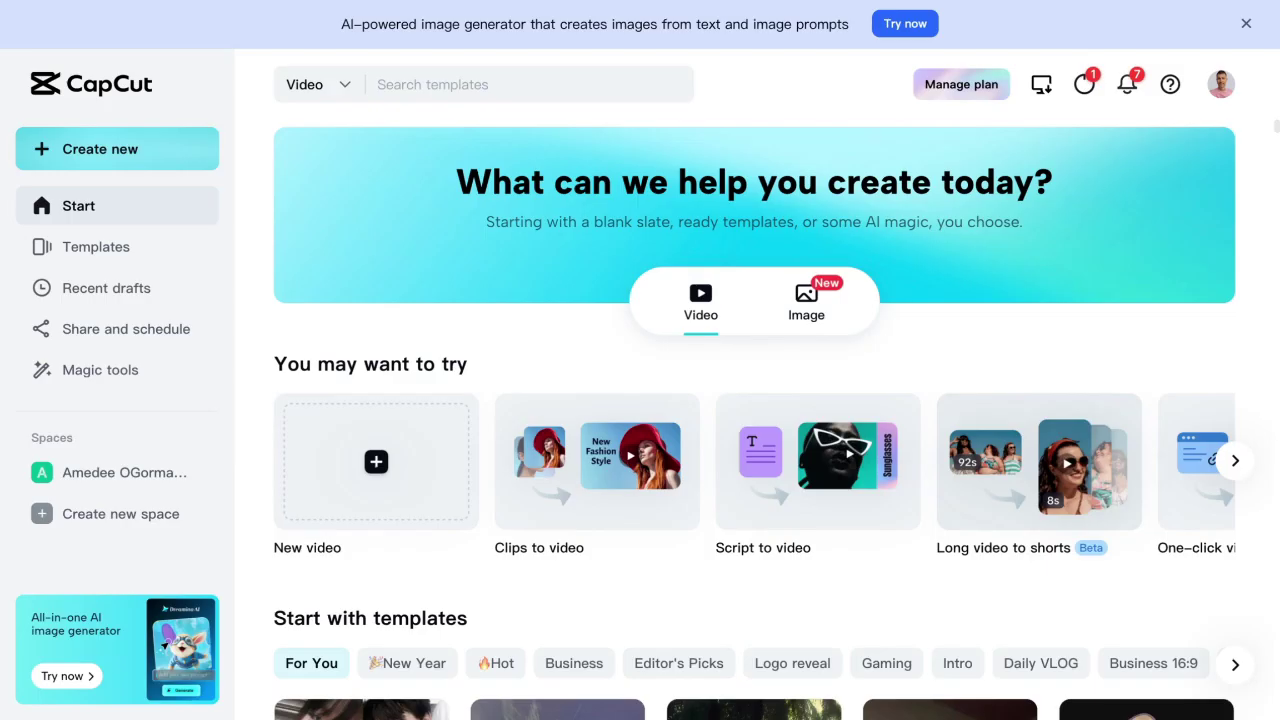
Dismiss the Create new menu and go to the Magic tools page in the sidebar.
mouse_move(117, 148)
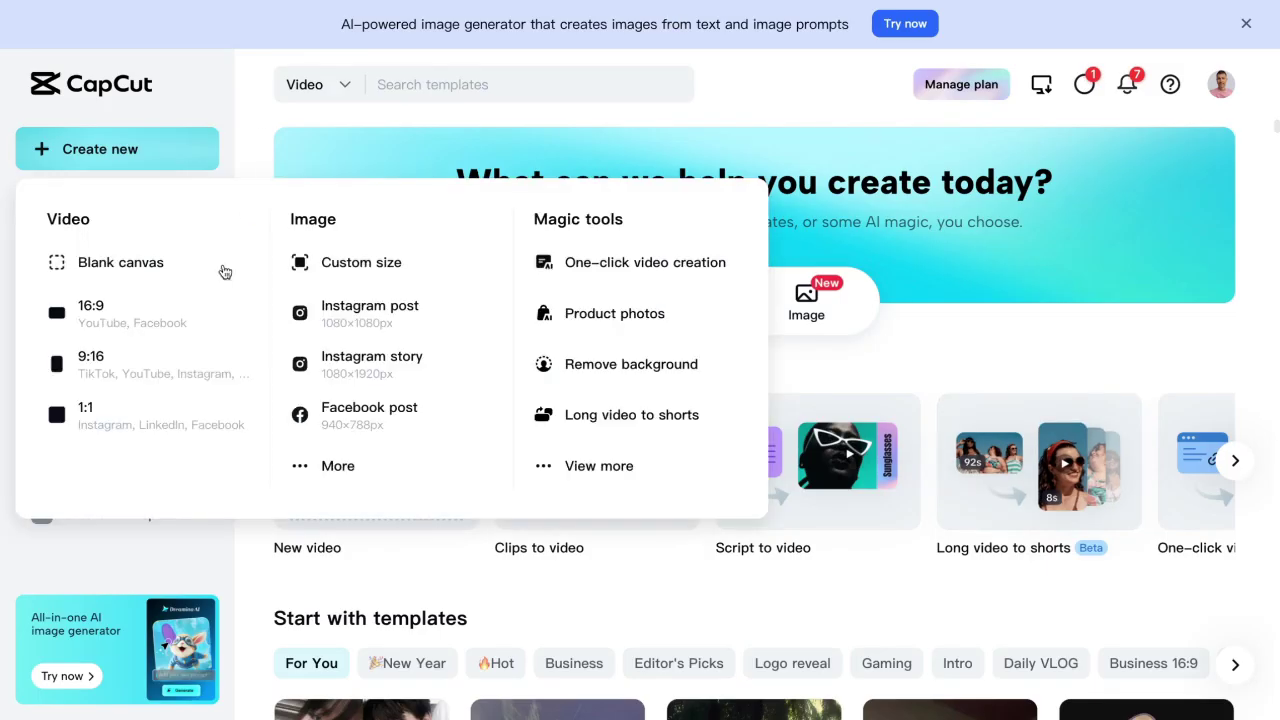
left_click(258, 584)
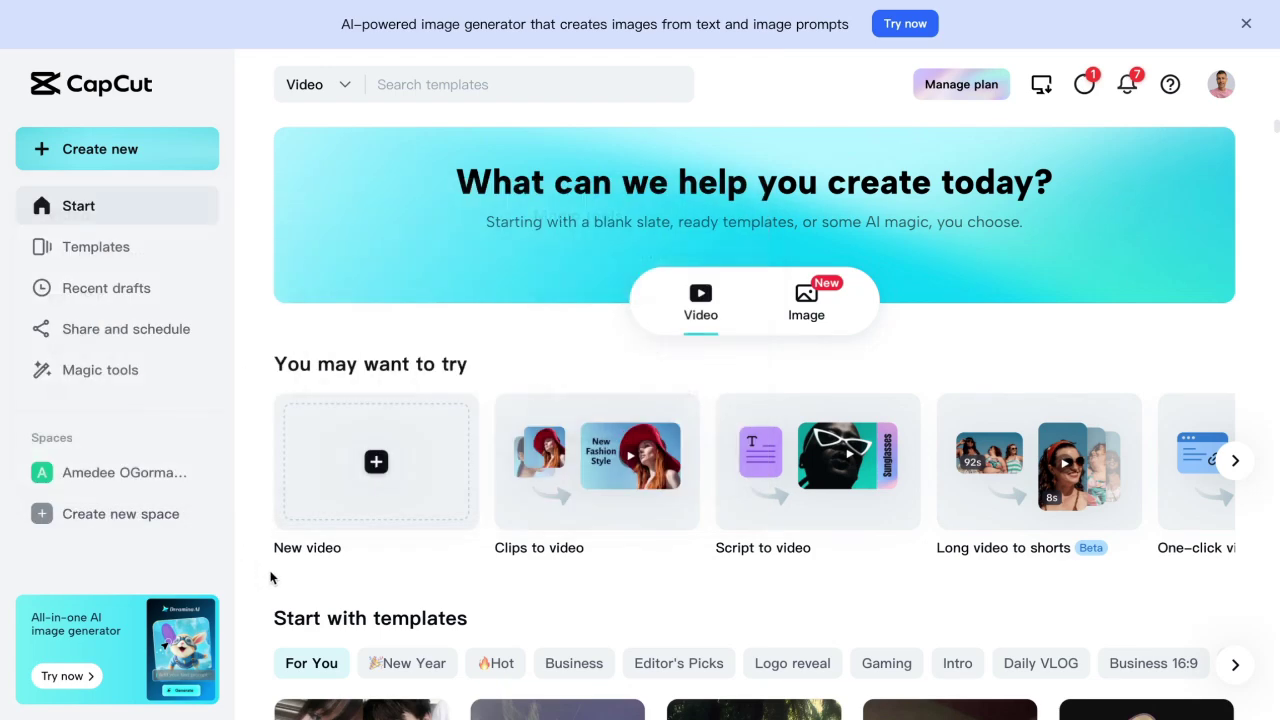
left_click(116, 378)
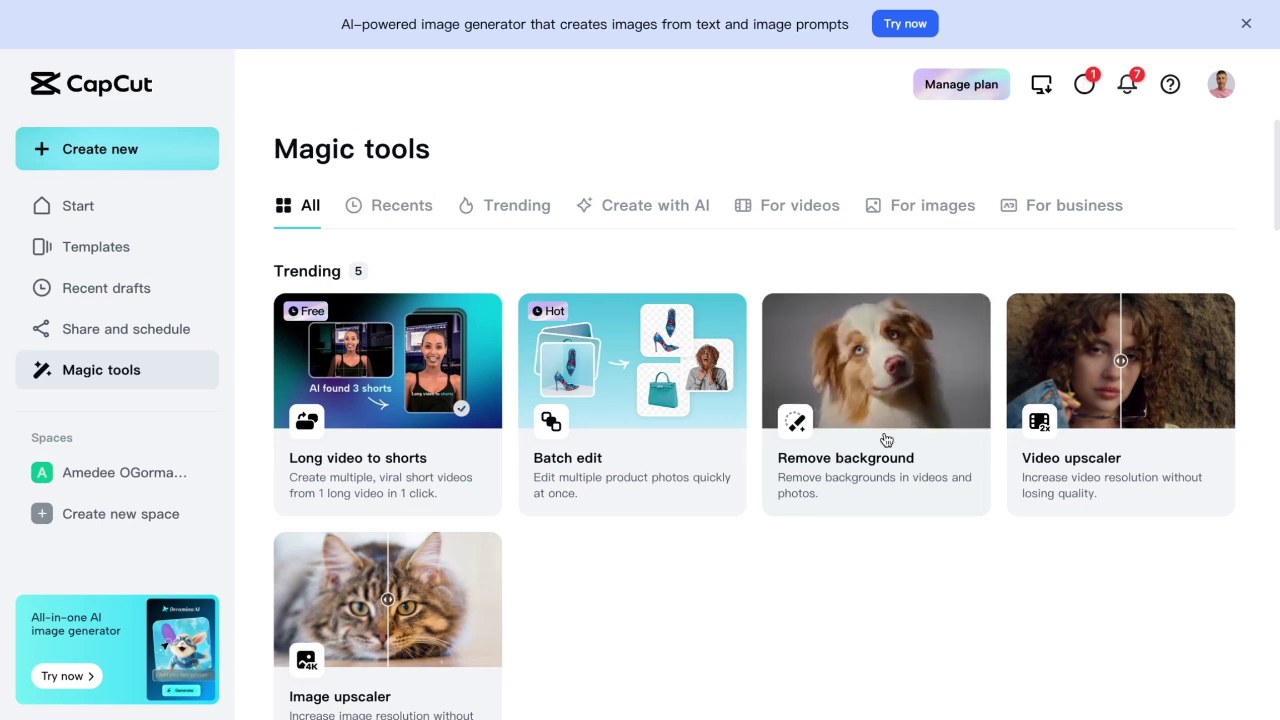
Start a new blank Video project in 16:9 (YouTube, Facebook) format.
left_click(100, 134)
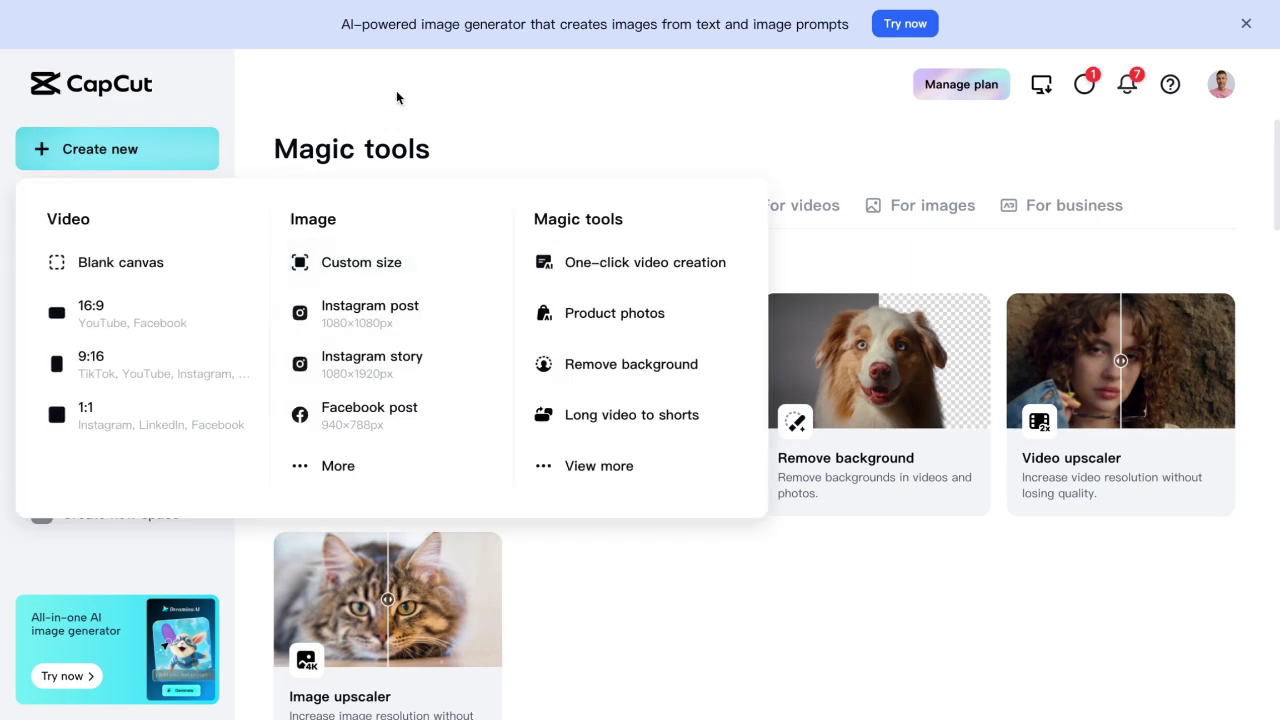
mouse_move(131, 136)
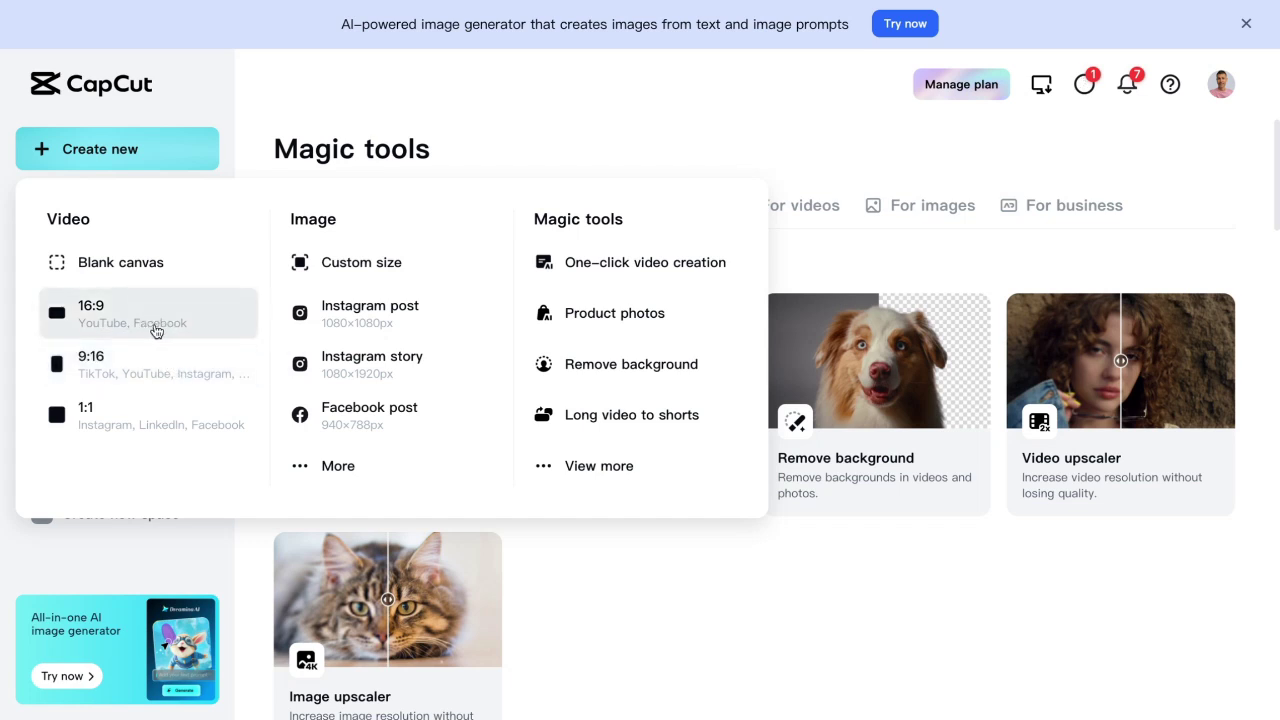
left_click(158, 330)
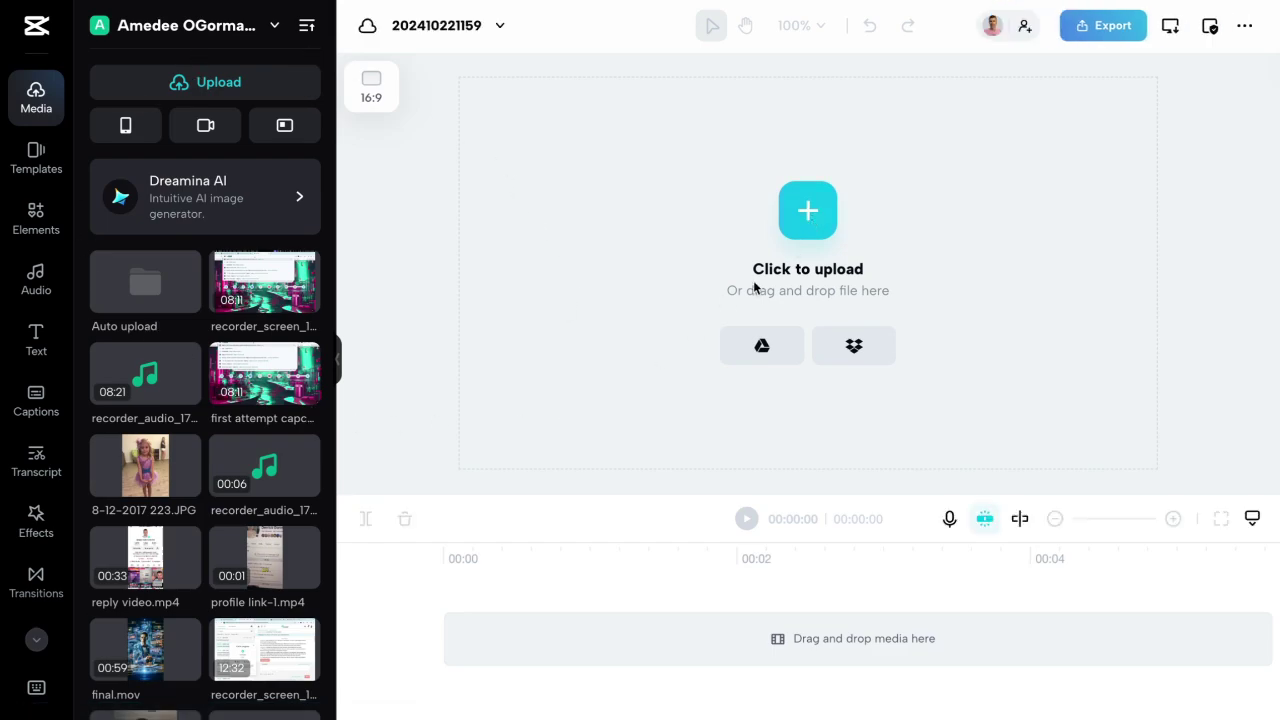
left_click(815, 228)
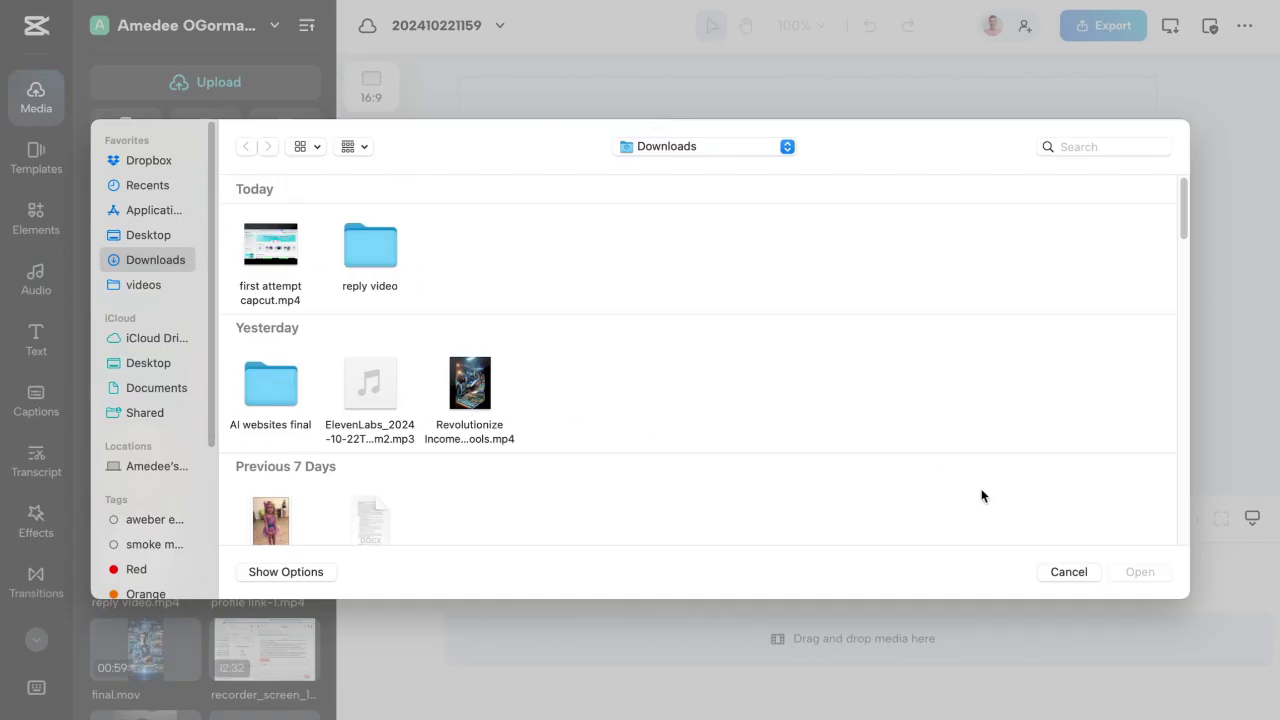
left_click(1065, 578)
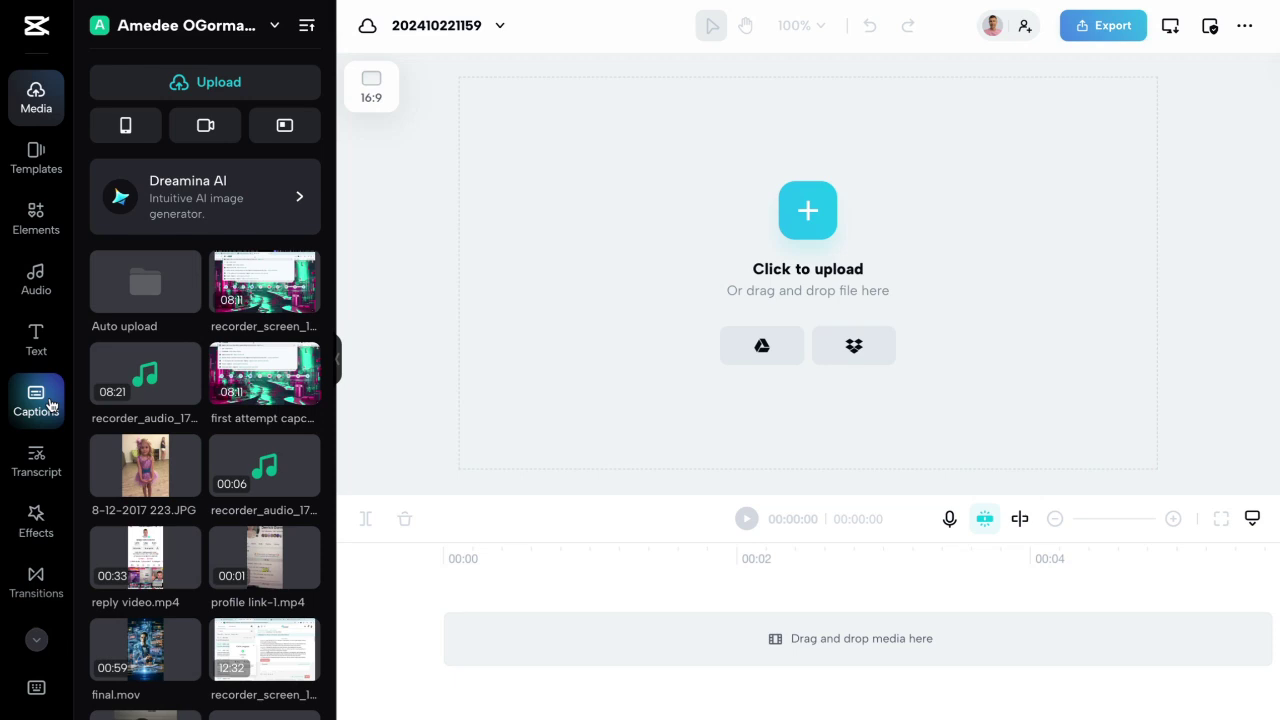
left_click(32, 226)
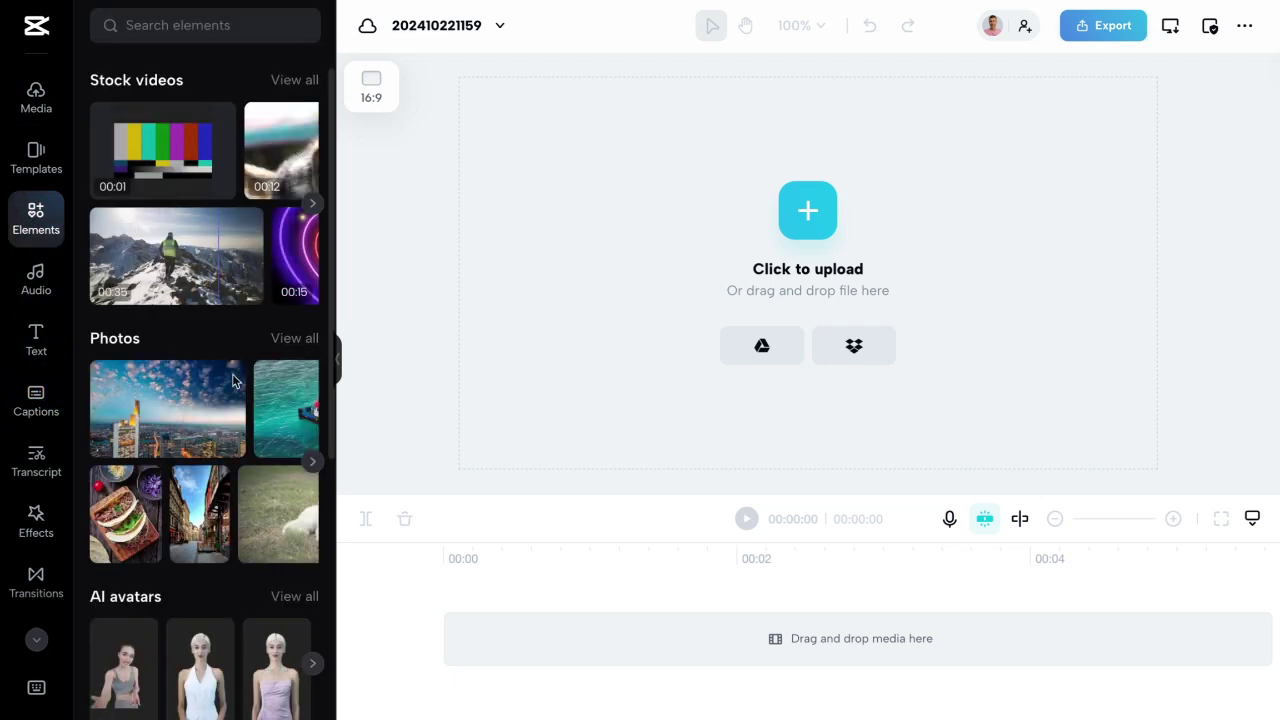
left_click(40, 528)
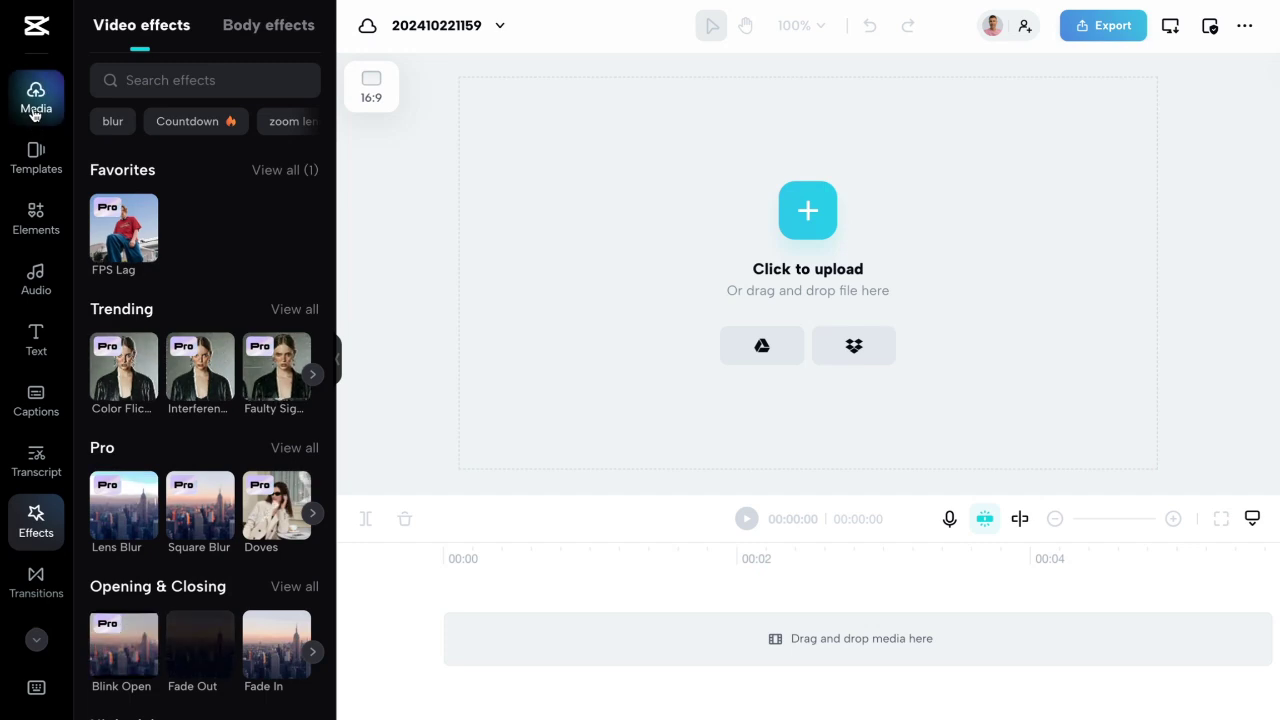
left_click(36, 96)
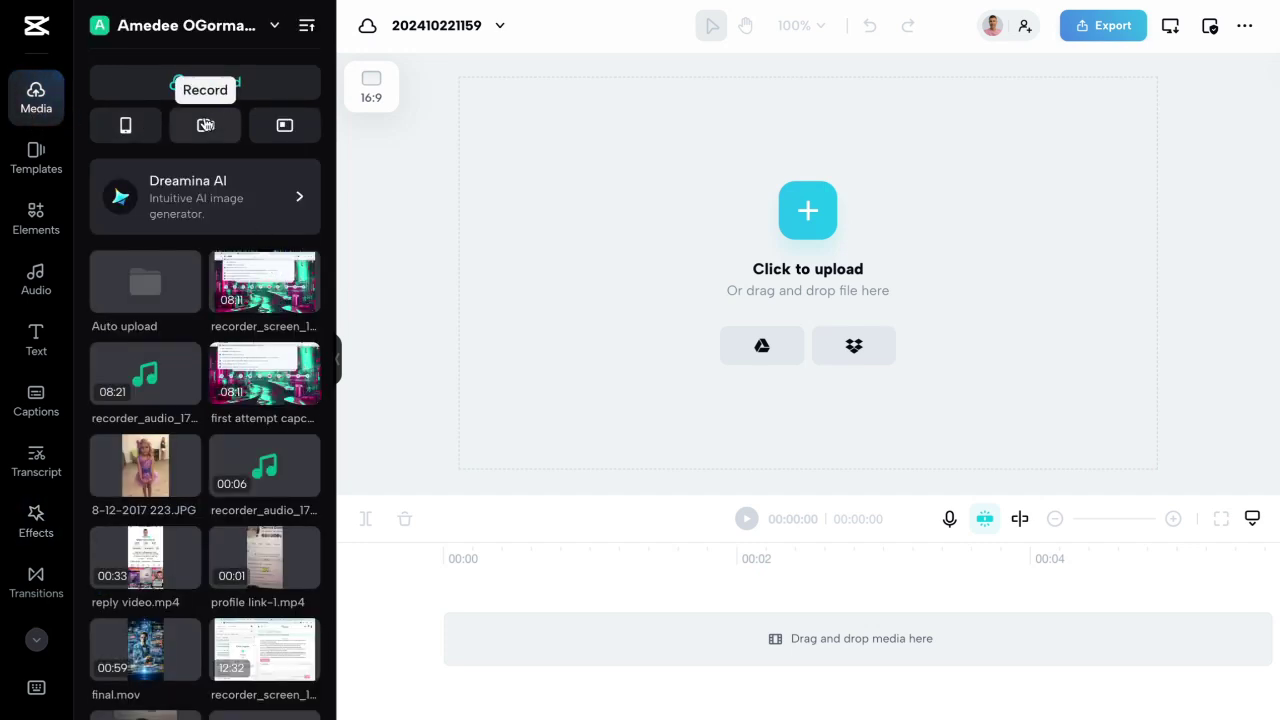
left_click(210, 137)
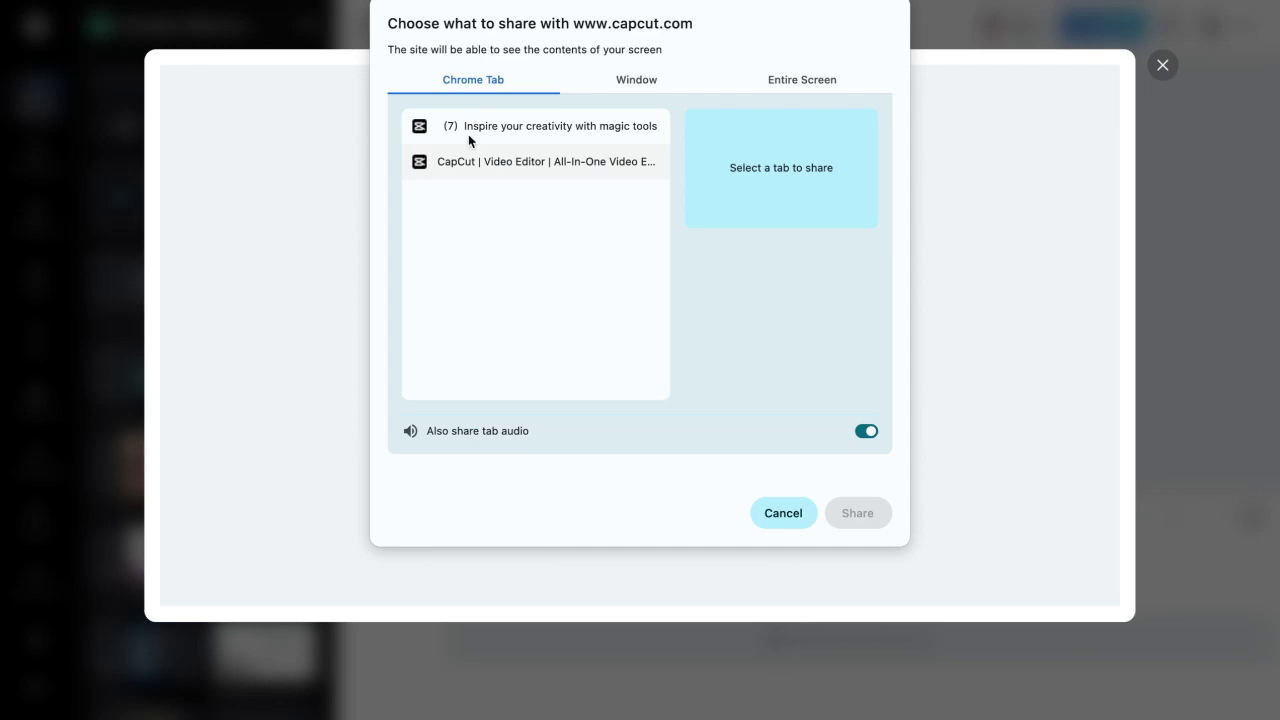
left_click(512, 130)
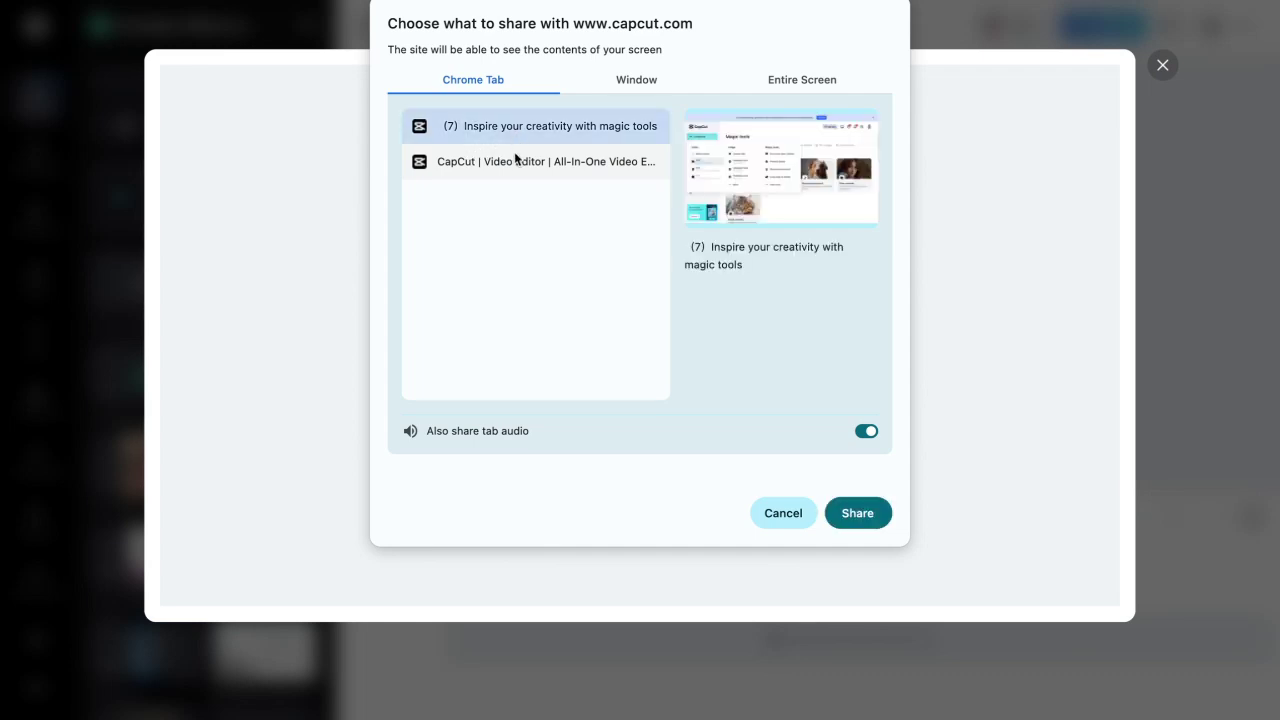
left_click(514, 162)
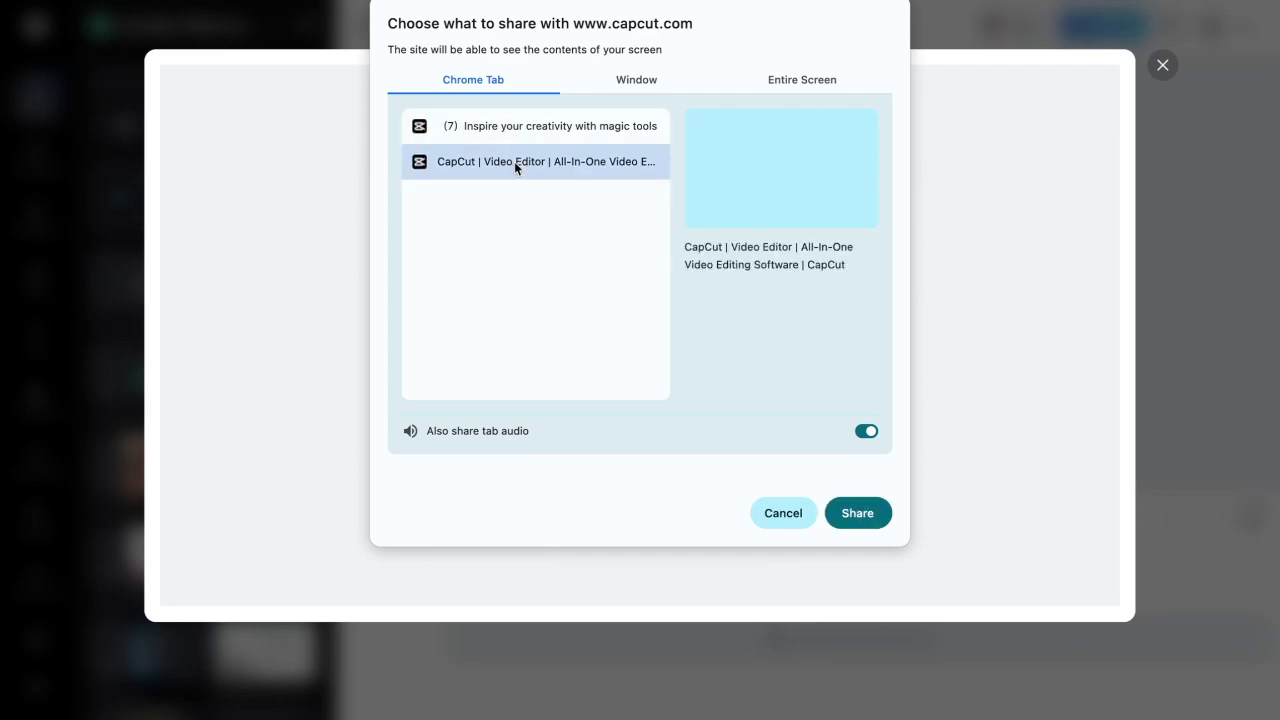
left_click(783, 514)
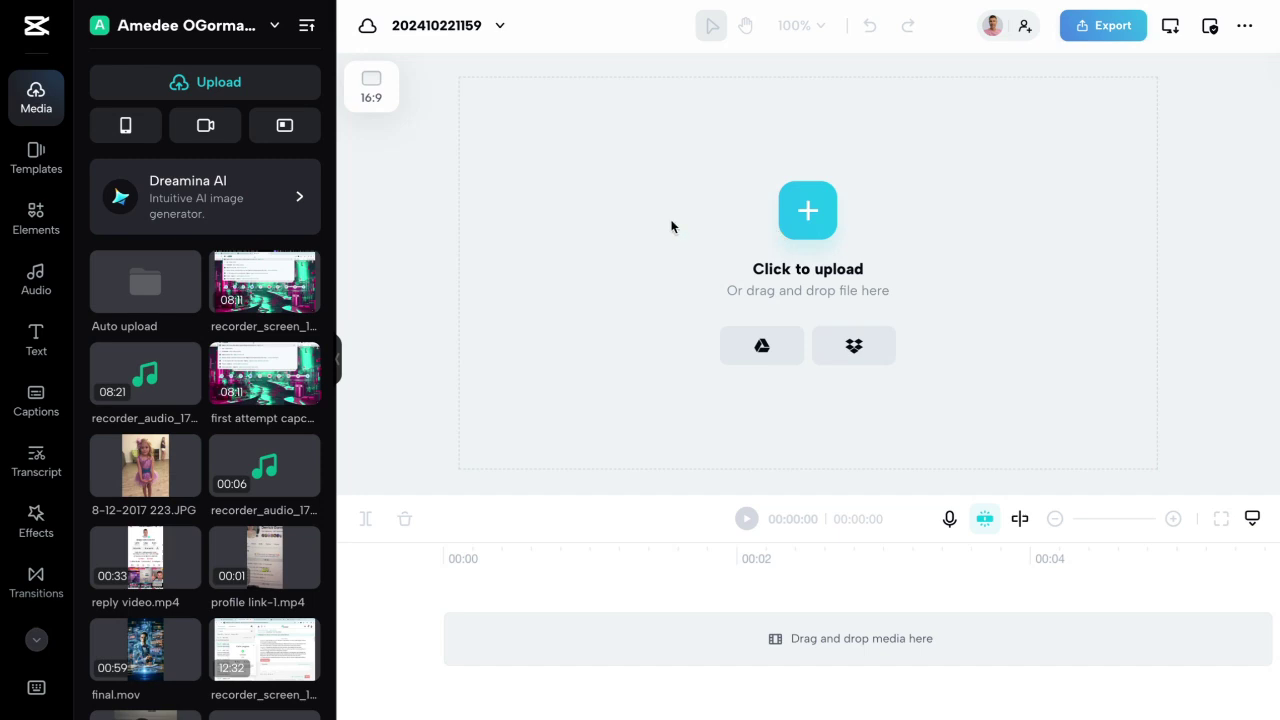
Bring up the Record options for capturing webcam and screen.
left_click(205, 127)
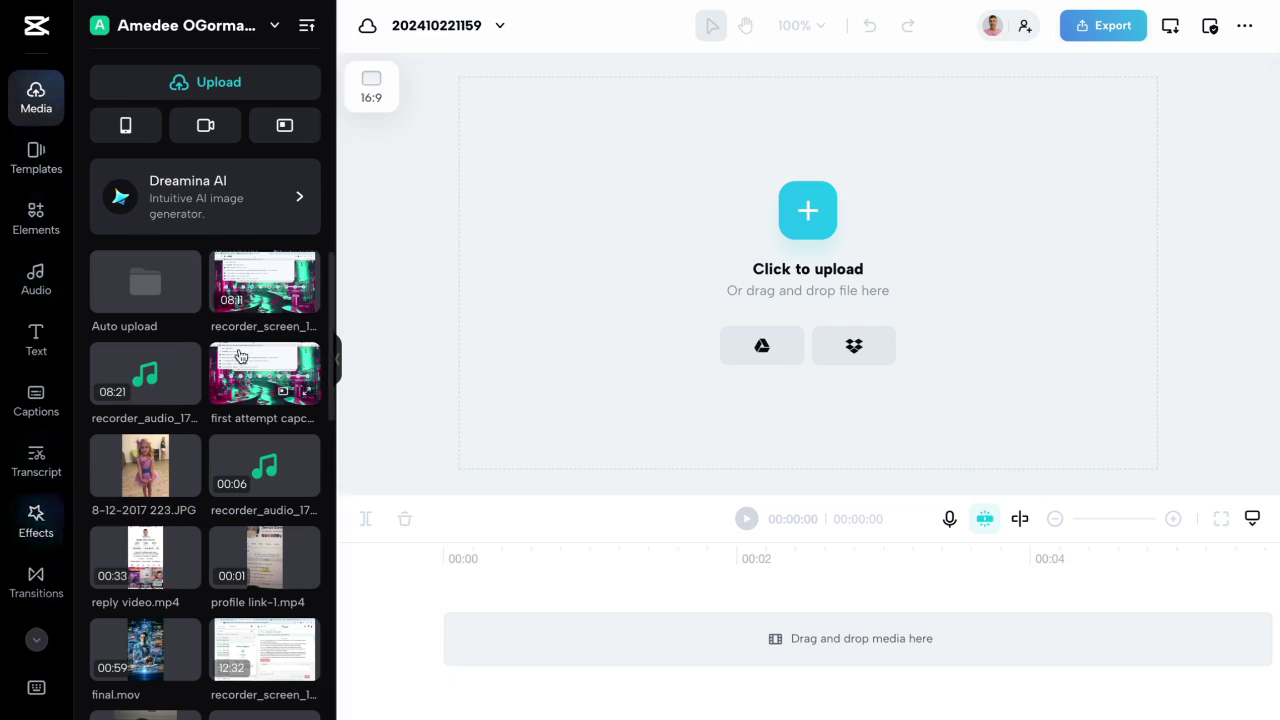
Add the screen recording to the timeline and shrink the webcam into the bottom-left corner.
scroll(197, 470, "down", 2)
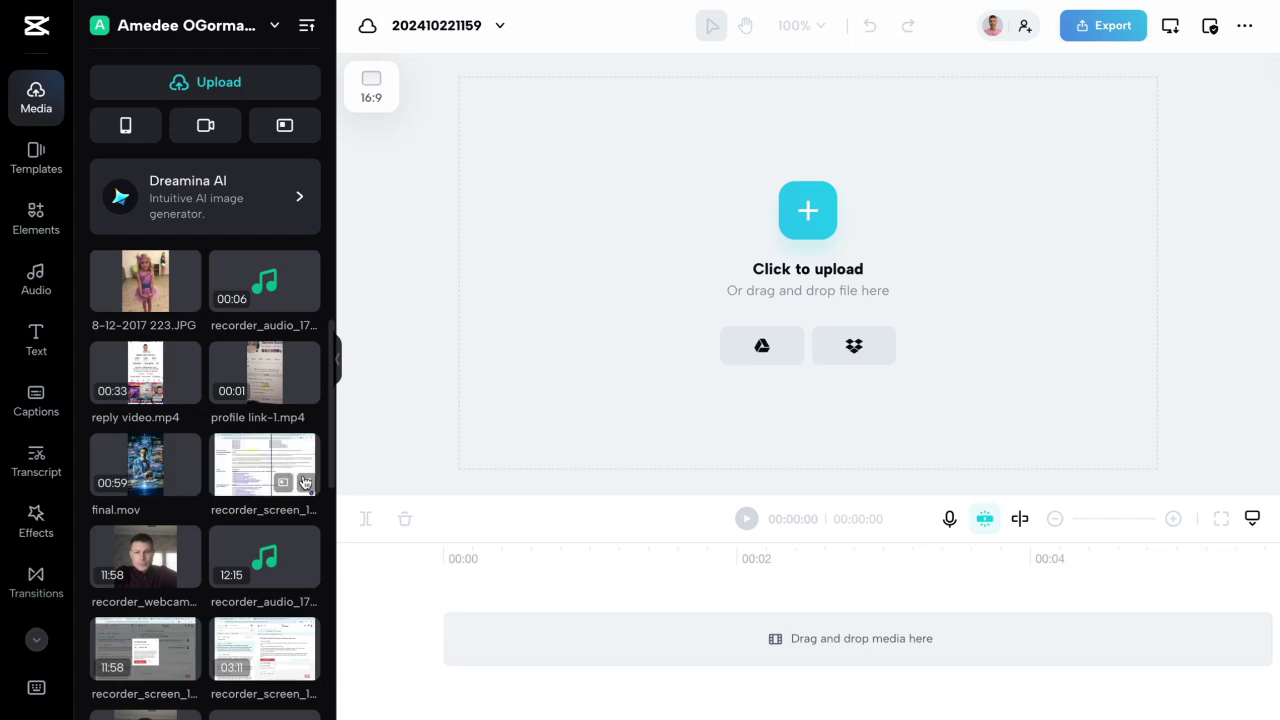
left_click(262, 438)
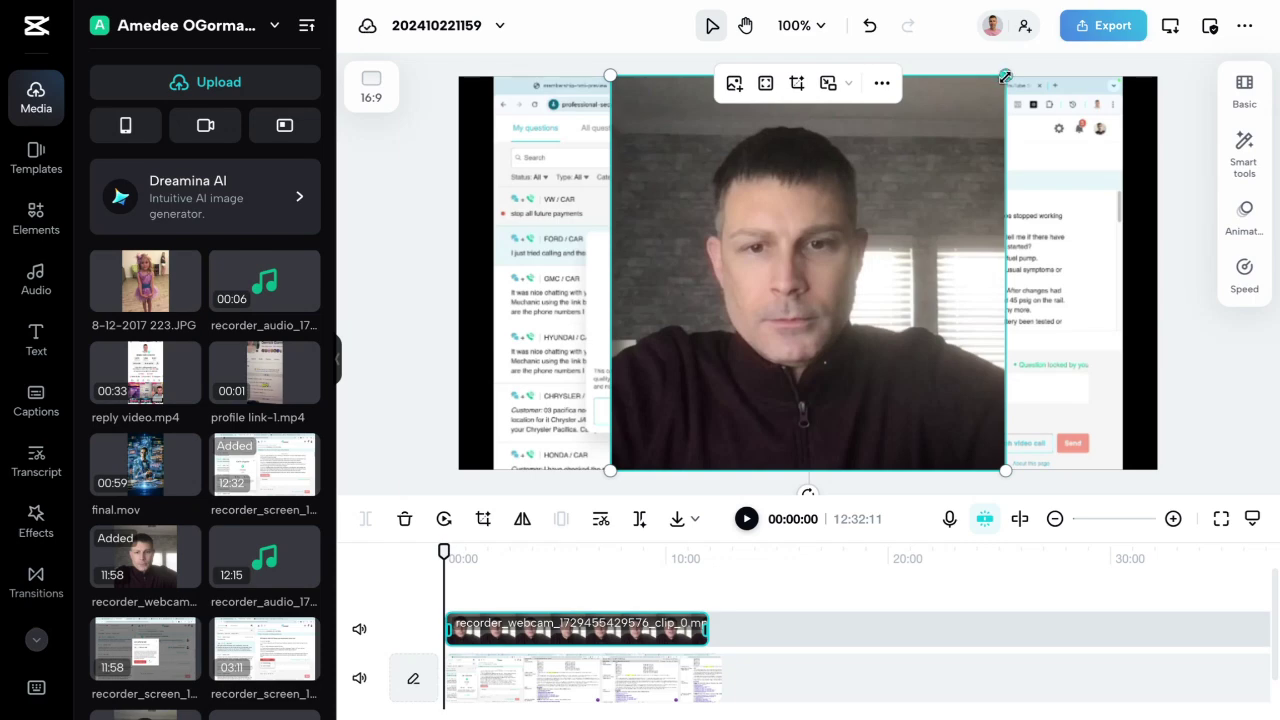
left_click_drag(1005, 75, 823, 262)
left_click_drag(760, 323, 600, 321)
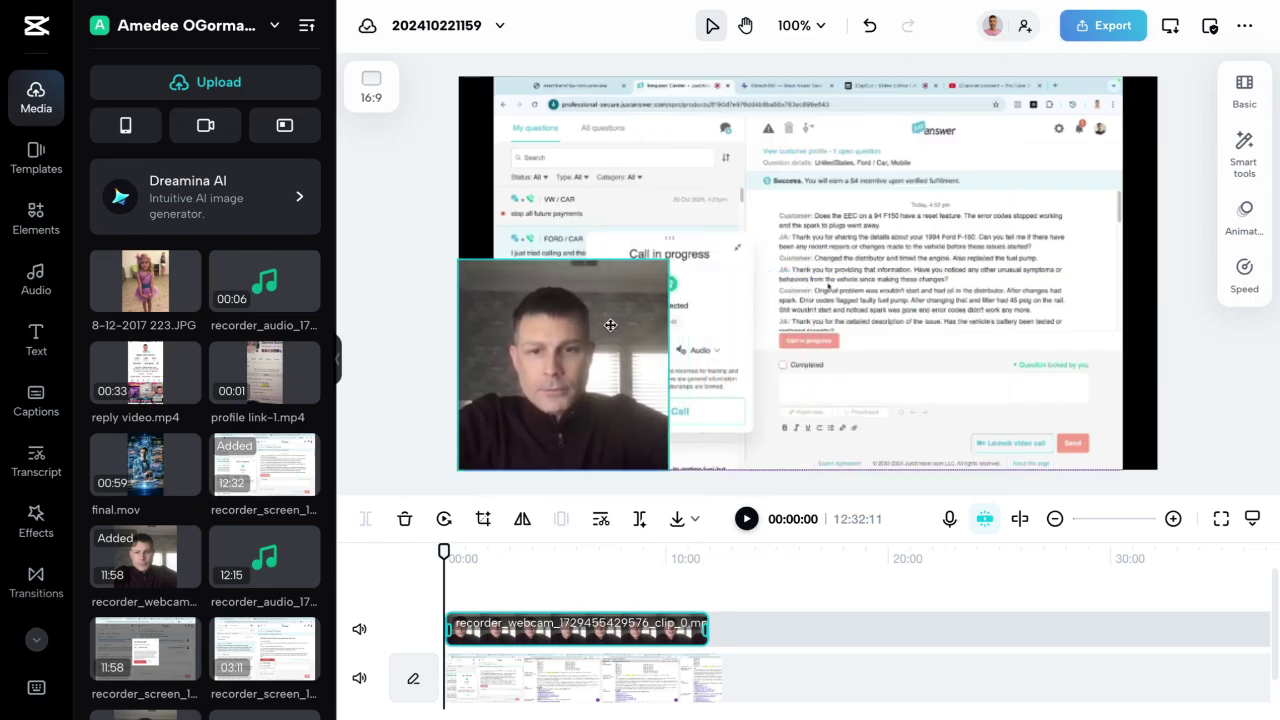
left_click_drag(668, 259, 586, 313)
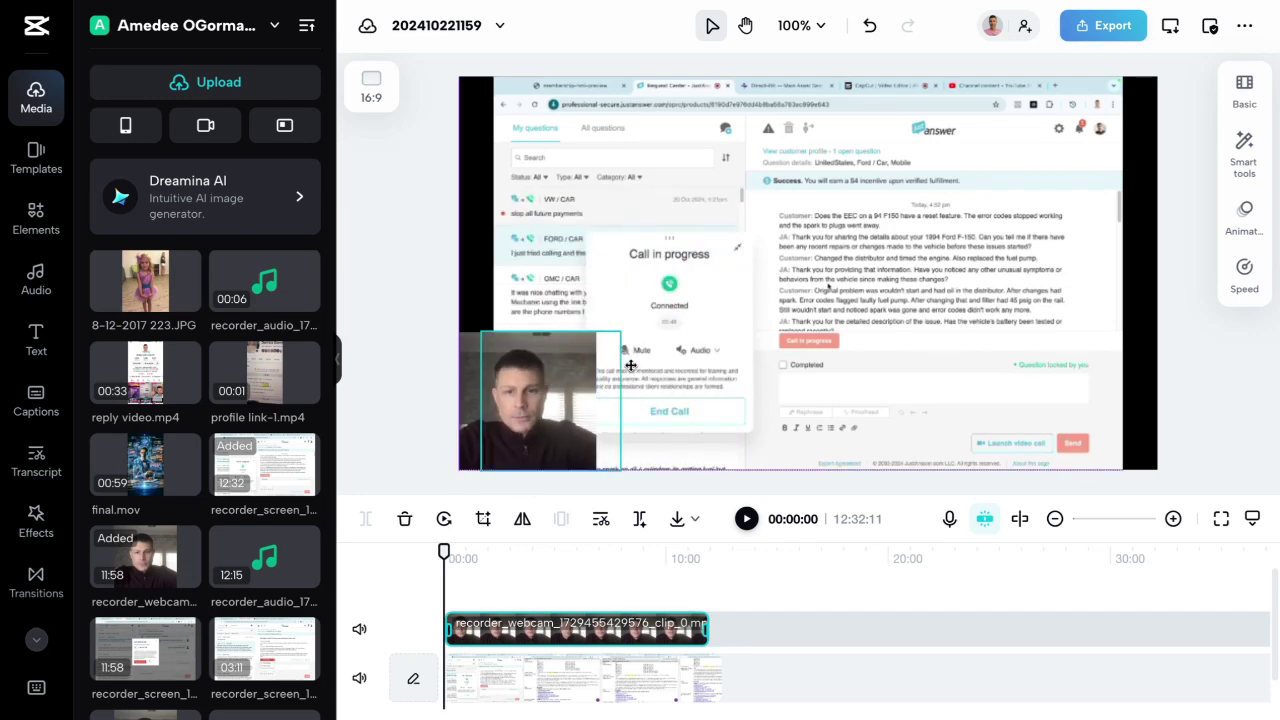
mouse_move(551, 370)
left_mouse_down()
mouse_move(1119, 357)
mouse_move(1100, 392)
mouse_move(1085, 207)
mouse_move(1100, 121)
mouse_move(499, 176)
mouse_move(502, 88)
mouse_move(520, 452)
mouse_move(546, 374)
left_mouse_up()
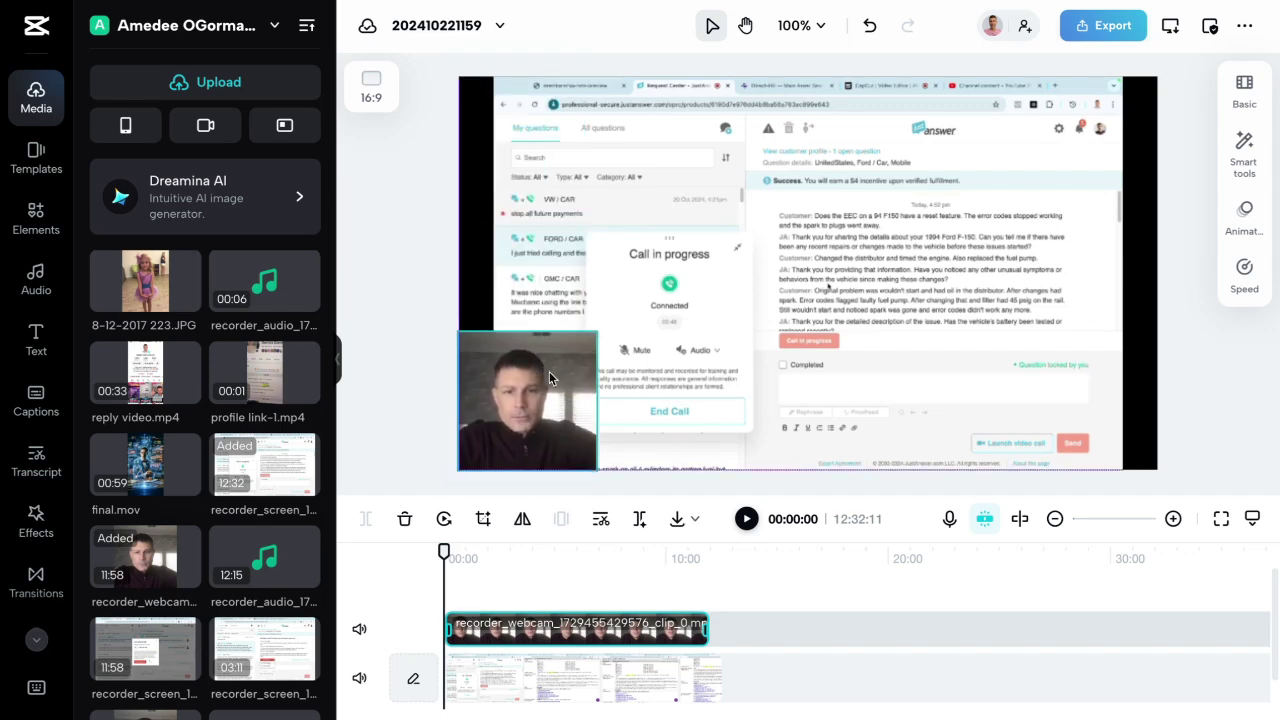
Stretch the screen recording's top corners outward until it fills the 16:9 canvas.
left_click(593, 175)
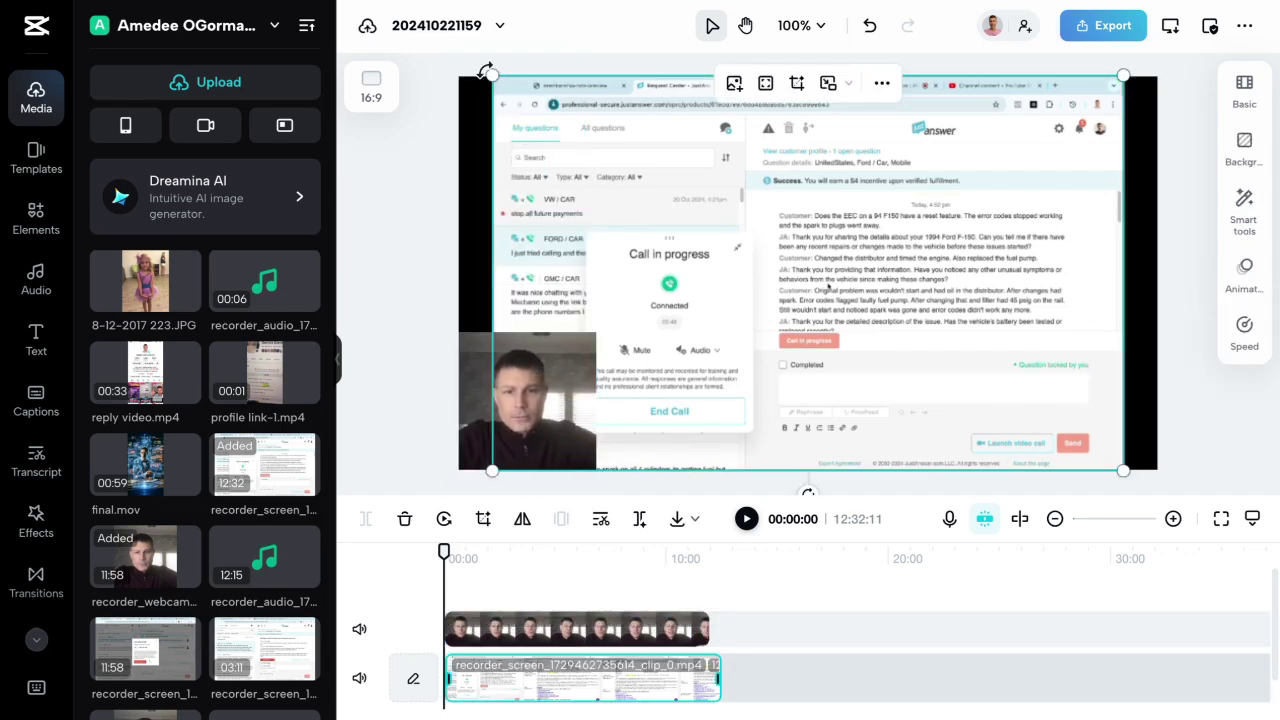
left_click_drag(491, 76, 455, 55)
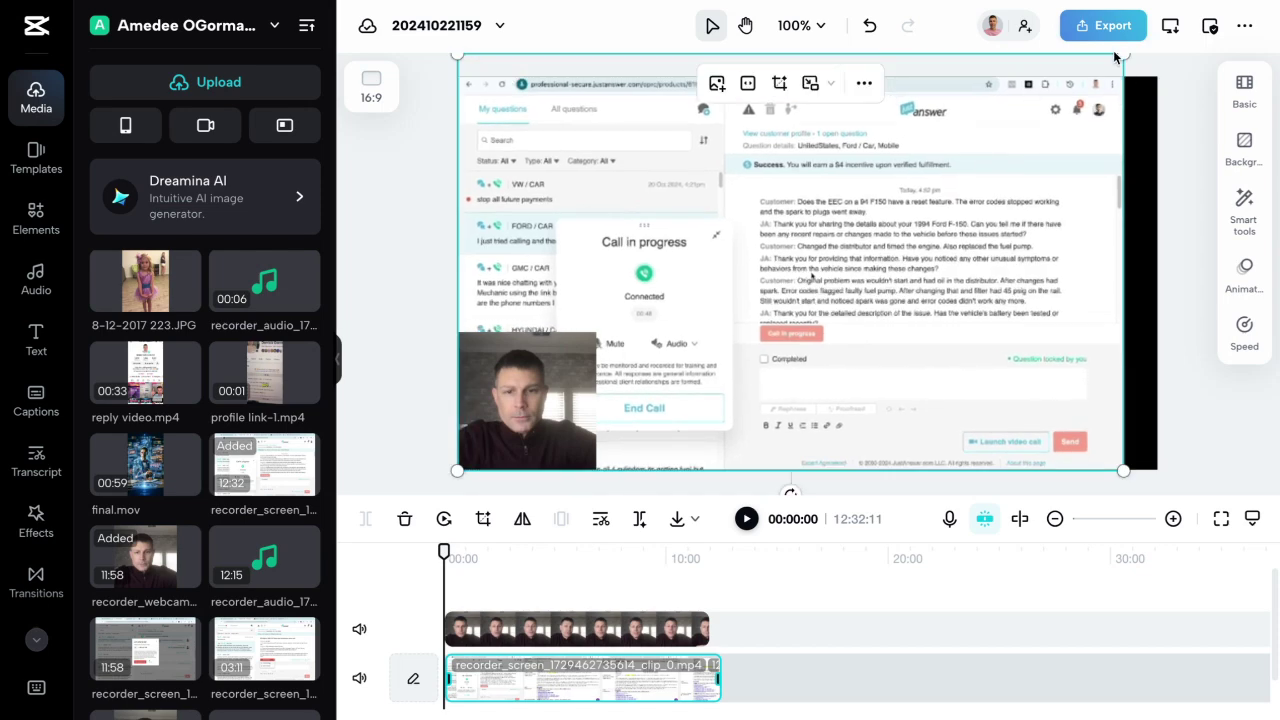
left_click_drag(1123, 59, 1157, 47)
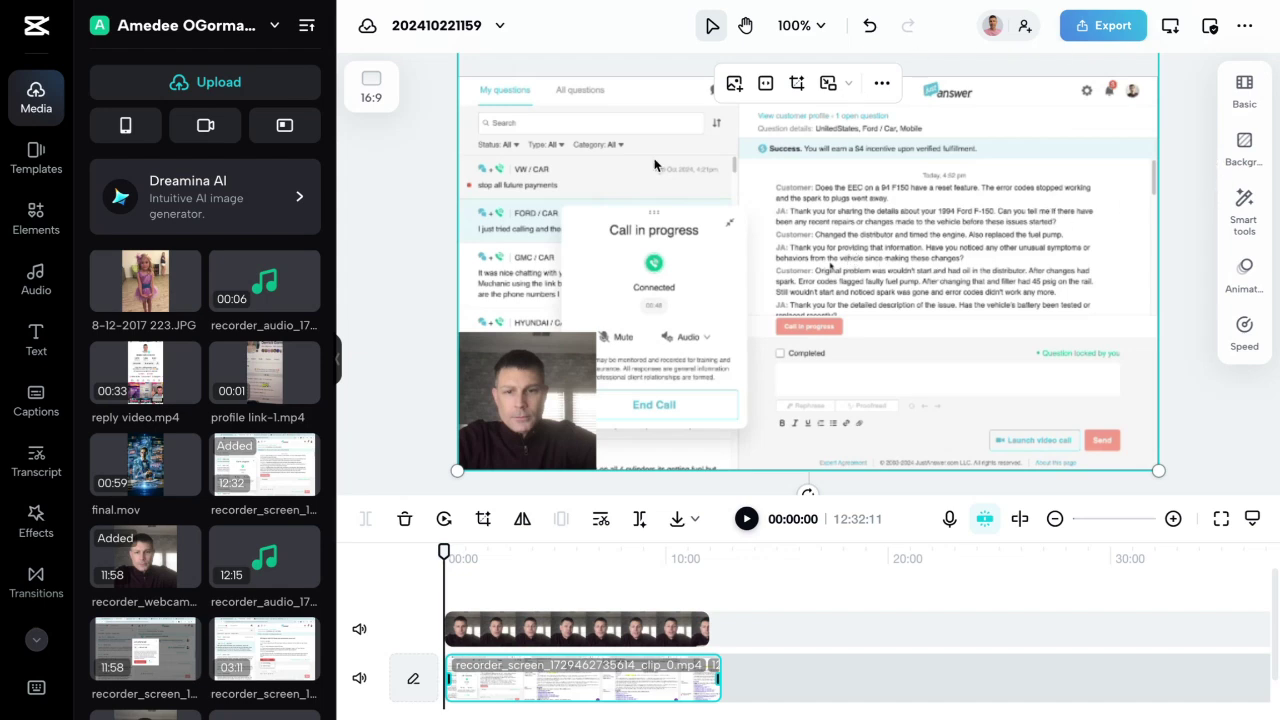
Turn on Auto removal for the webcam background and enlarge the overlay up and right.
left_click(527, 414)
left_click(1243, 152)
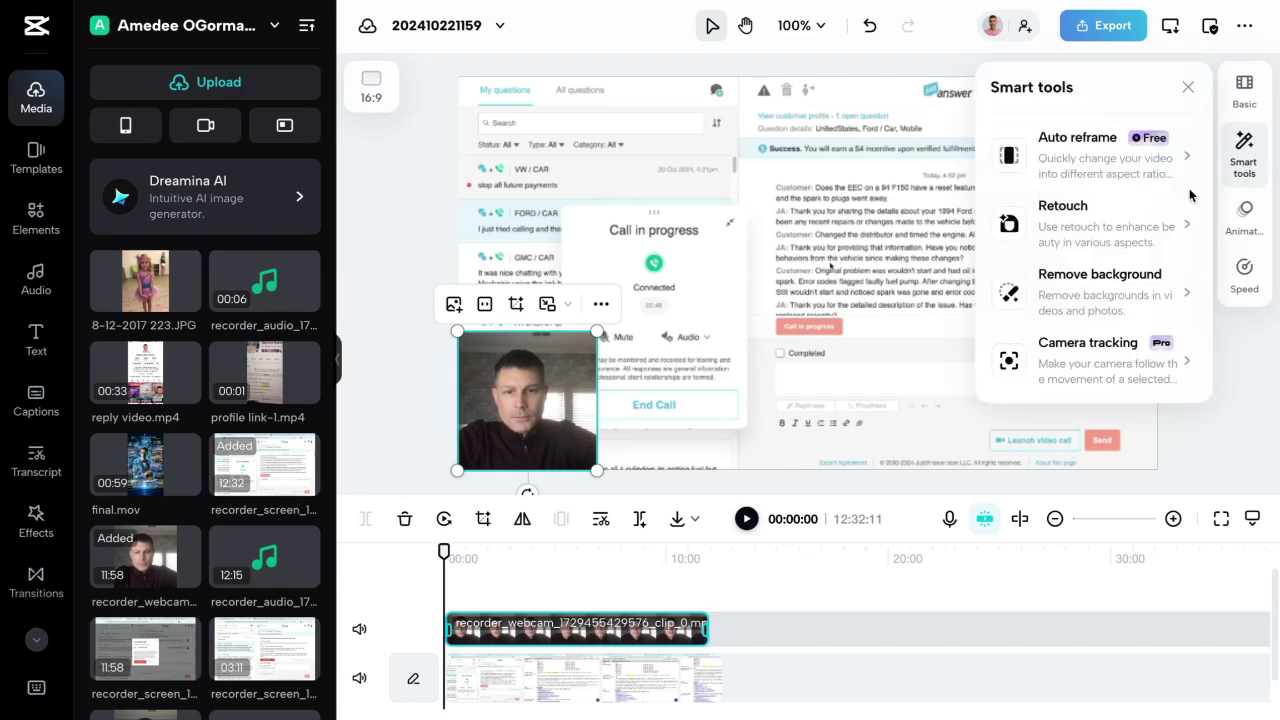
left_click(1126, 296)
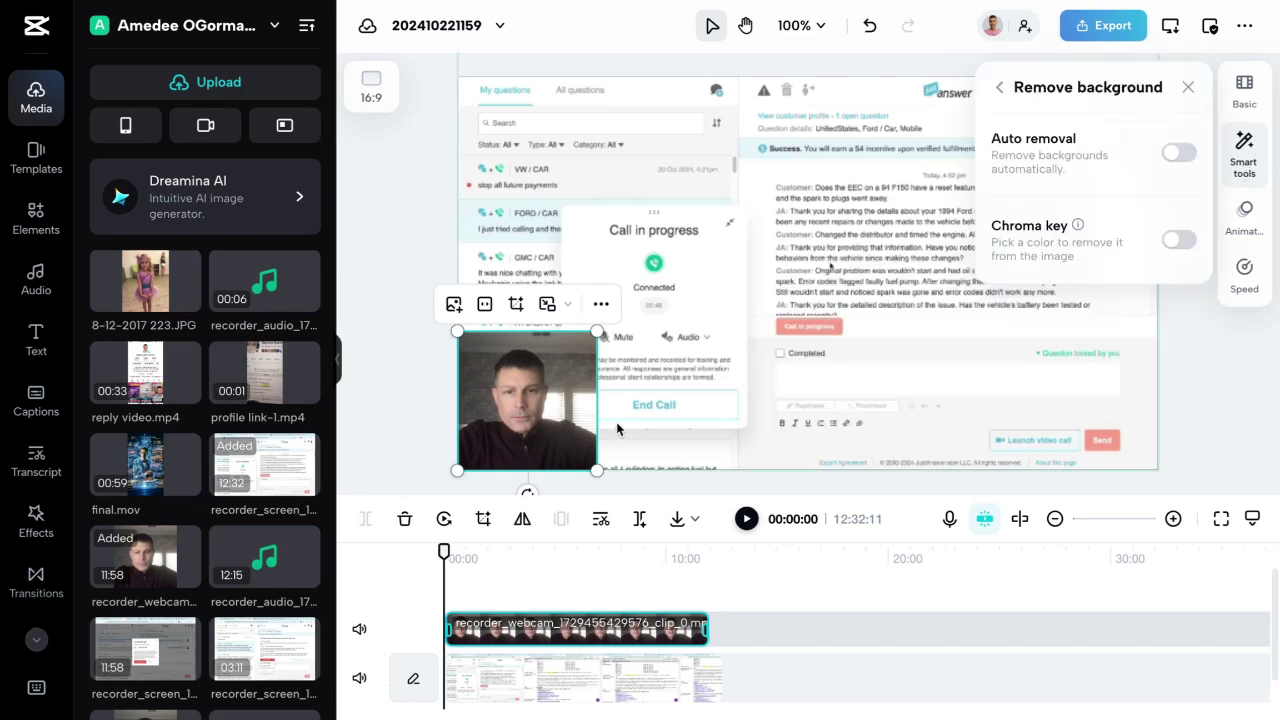
left_click(1178, 152)
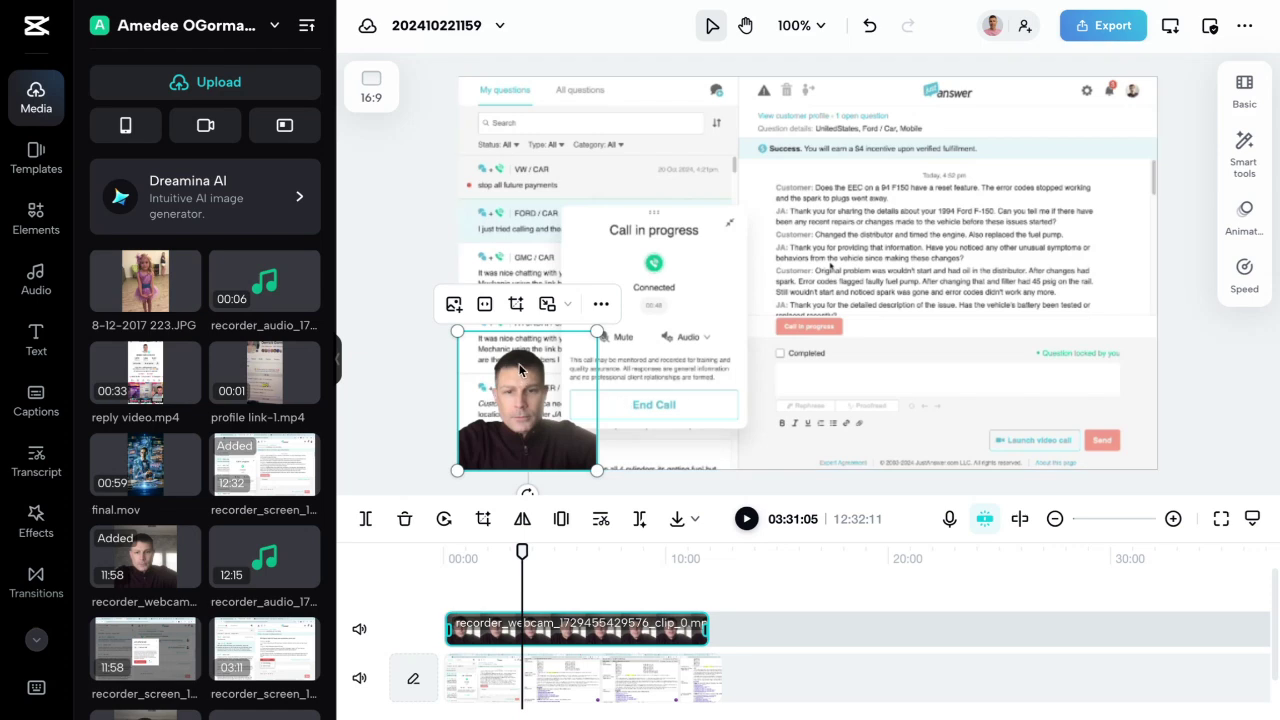
left_click_drag(597, 332, 638, 290)
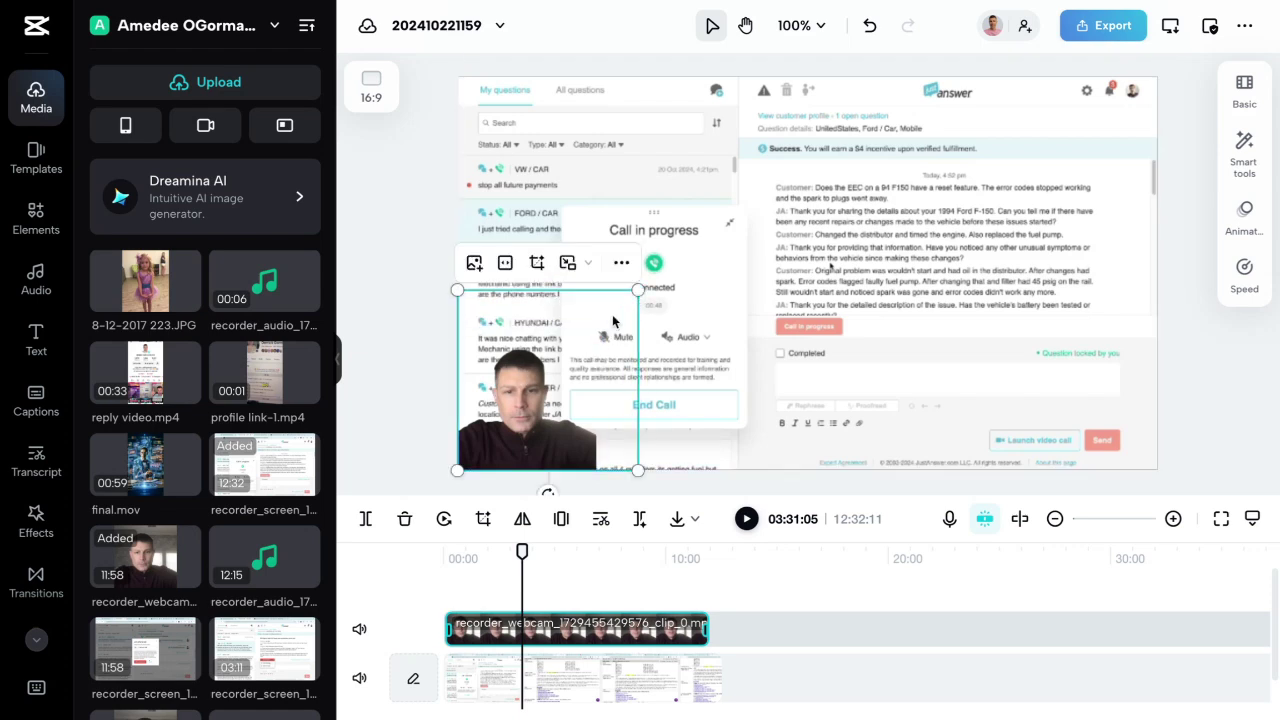
Choose Auto captions with English (US) as the spoken language, ready to generate.
left_click(43, 412)
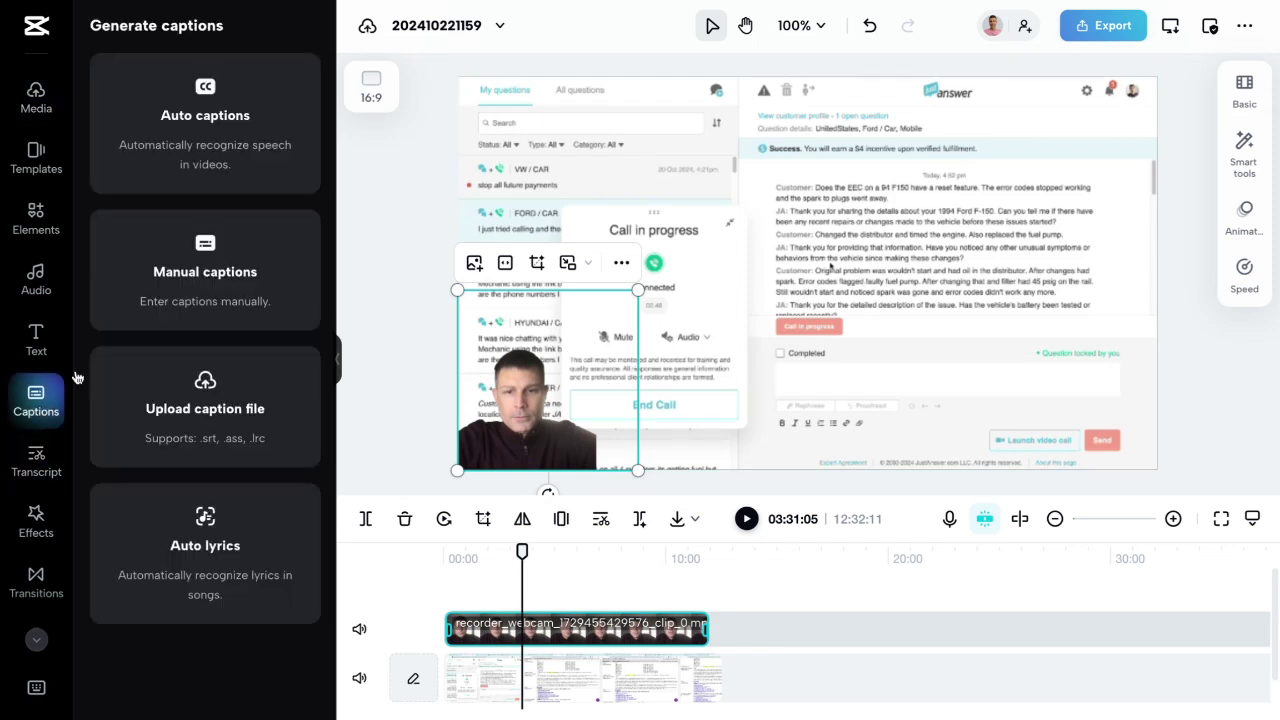
left_click(227, 94)
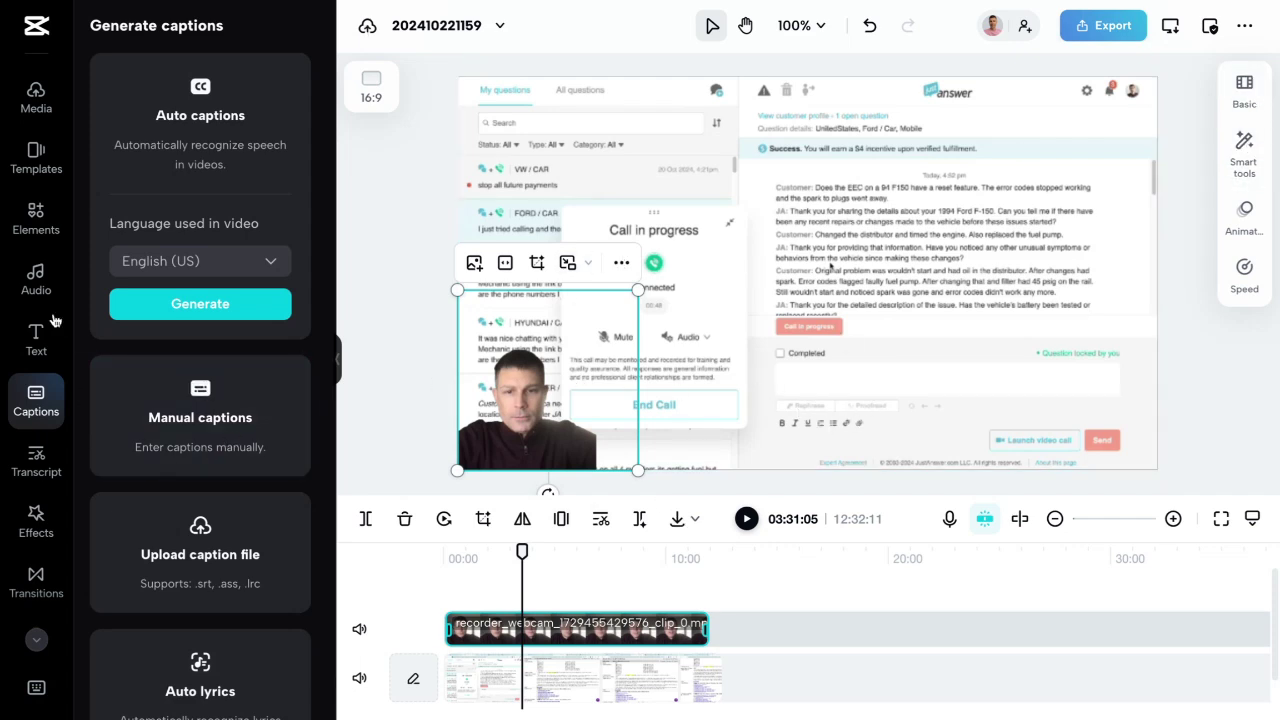
Browse the Effects, Media, Elements, Filters and Brand kit libraries in the sidebar.
left_click(40, 525)
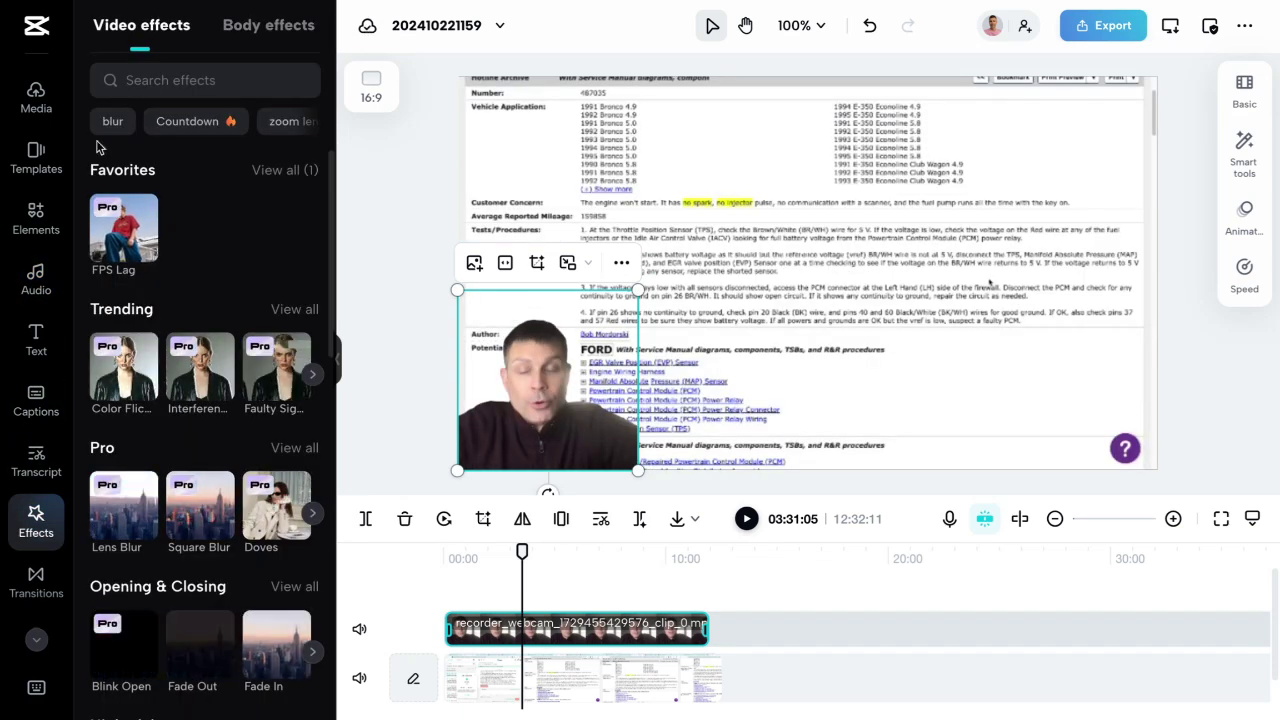
left_click(36, 110)
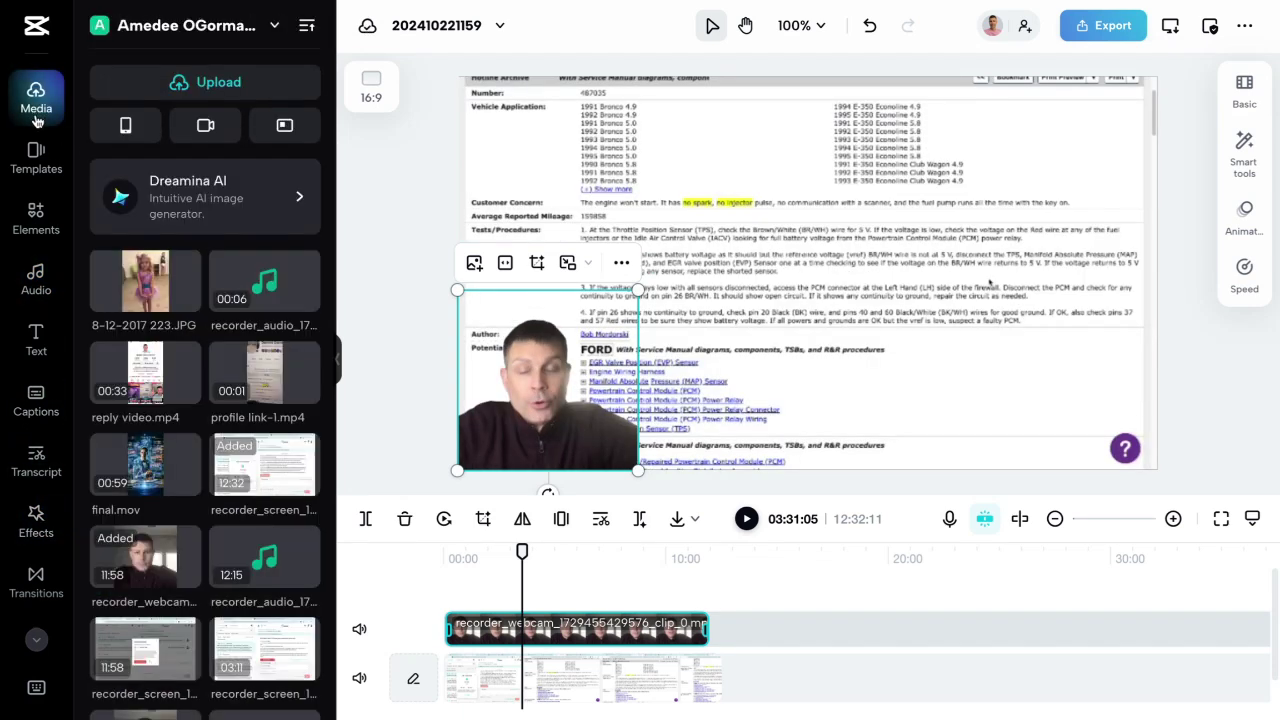
left_click(36, 216)
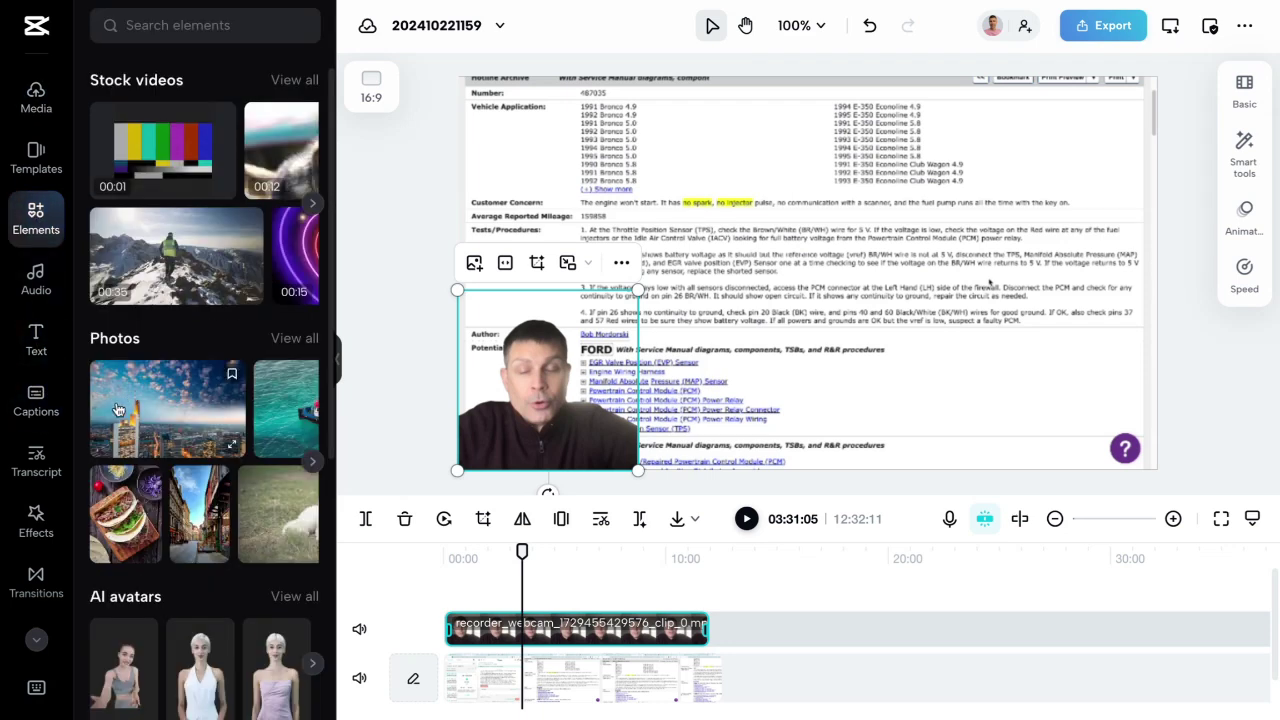
scroll(36, 400, "down", 3)
left_click(41, 469)
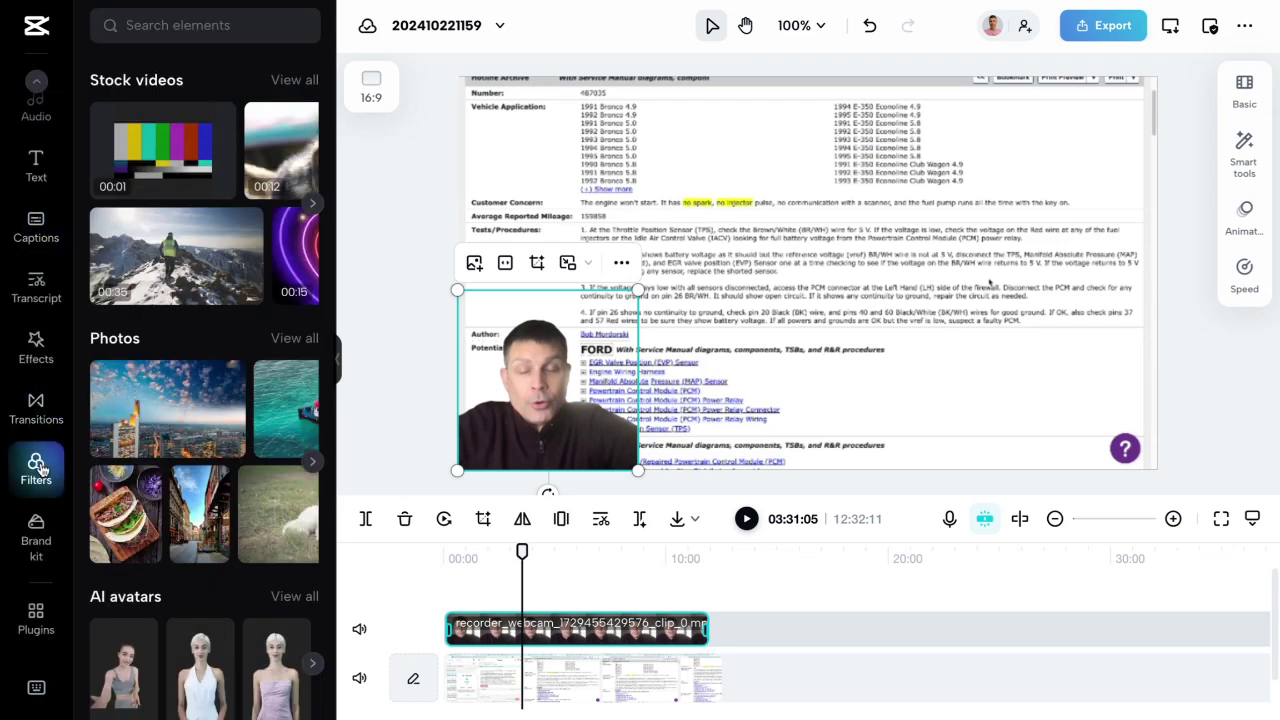
left_click(45, 532)
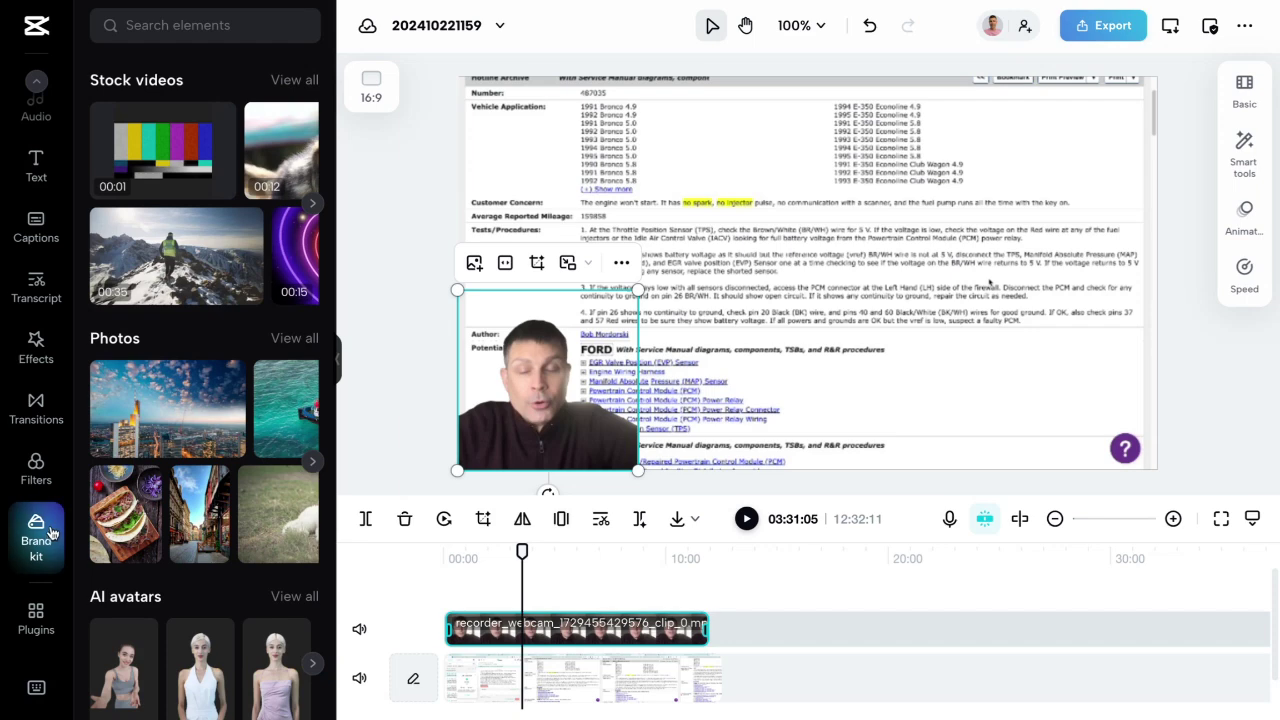
left_click(47, 346)
scroll(200, 465, "down", 10)
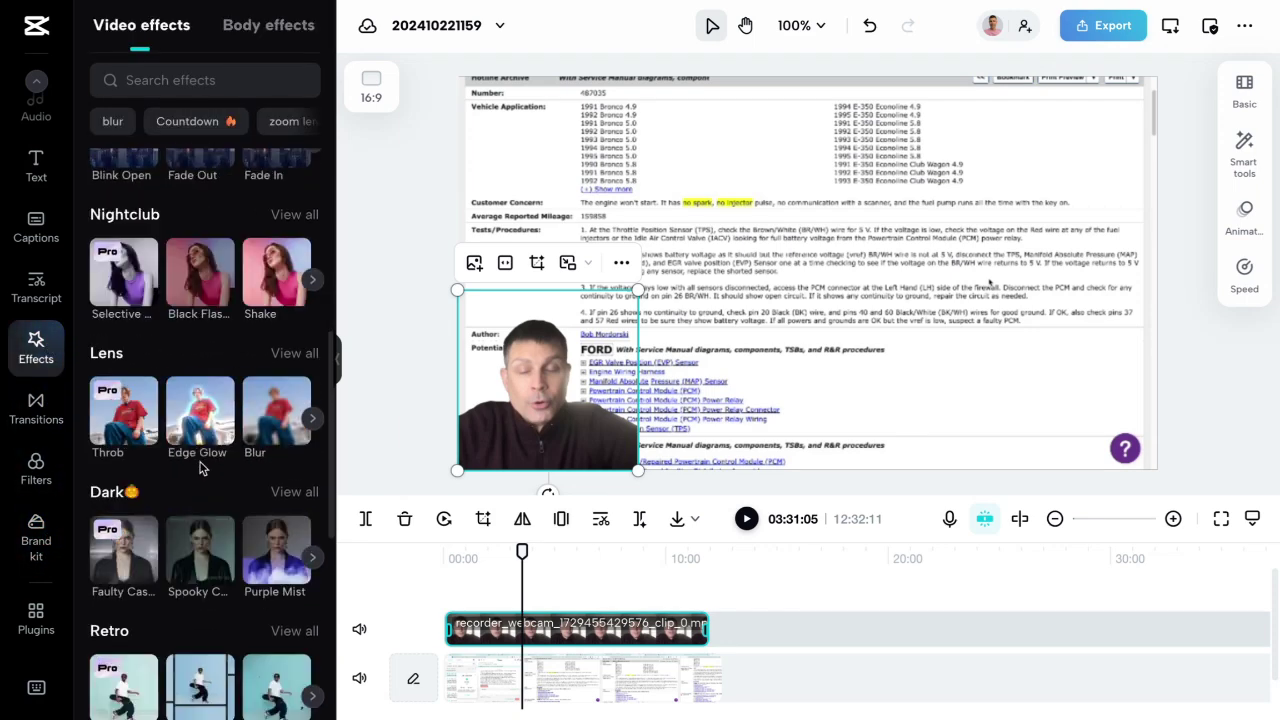
scroll(200, 468, "up", 10)
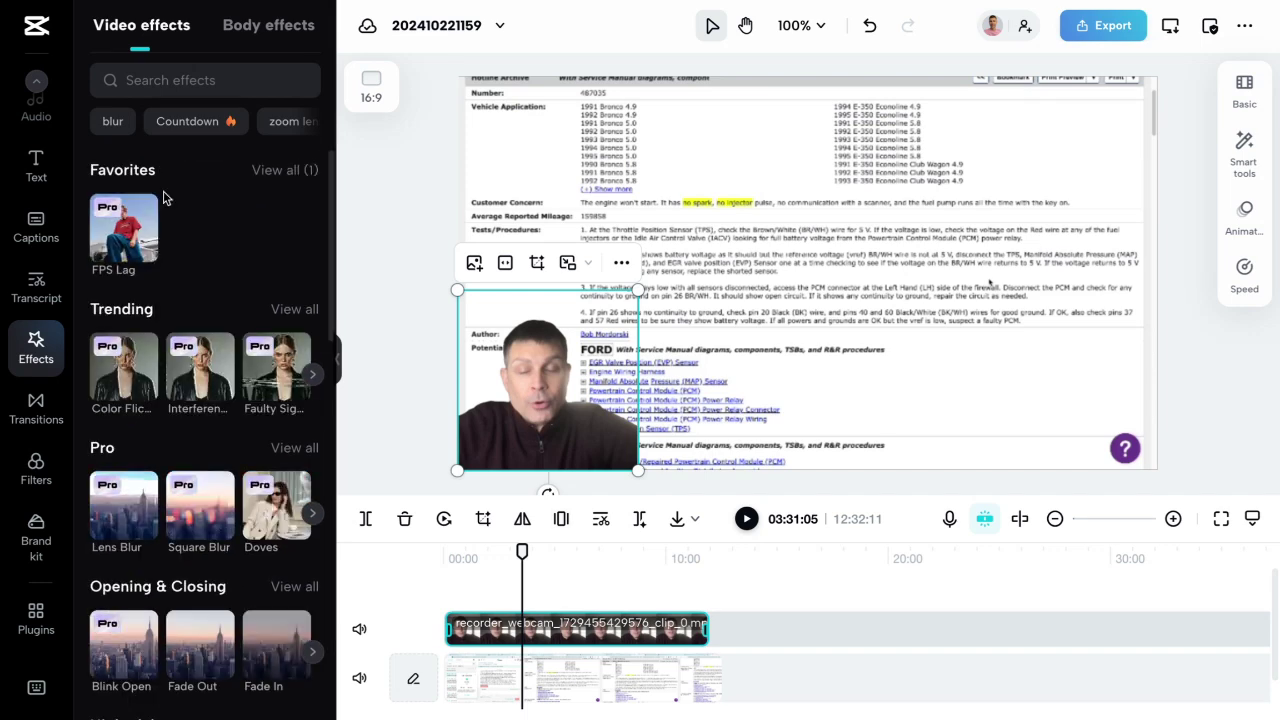
Look through the Body effects collection, then bring up the Export sharing and download options.
left_click(278, 35)
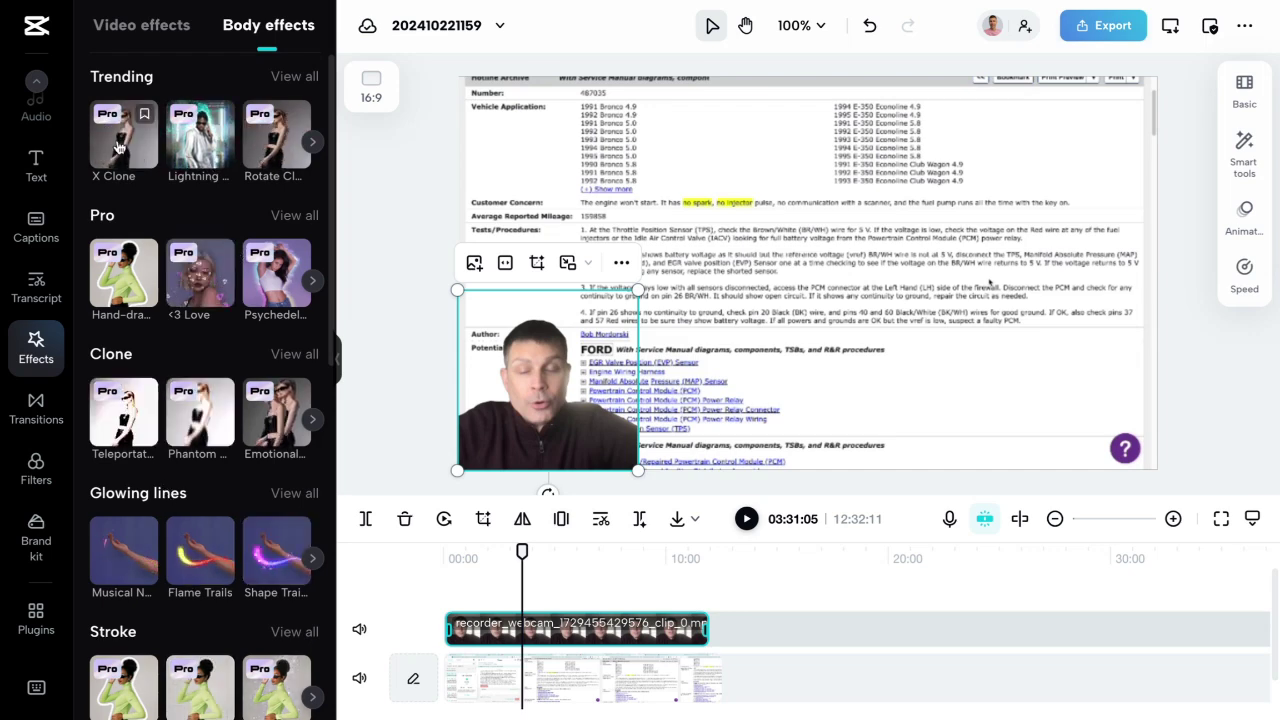
scroll(196, 303, "down", 3)
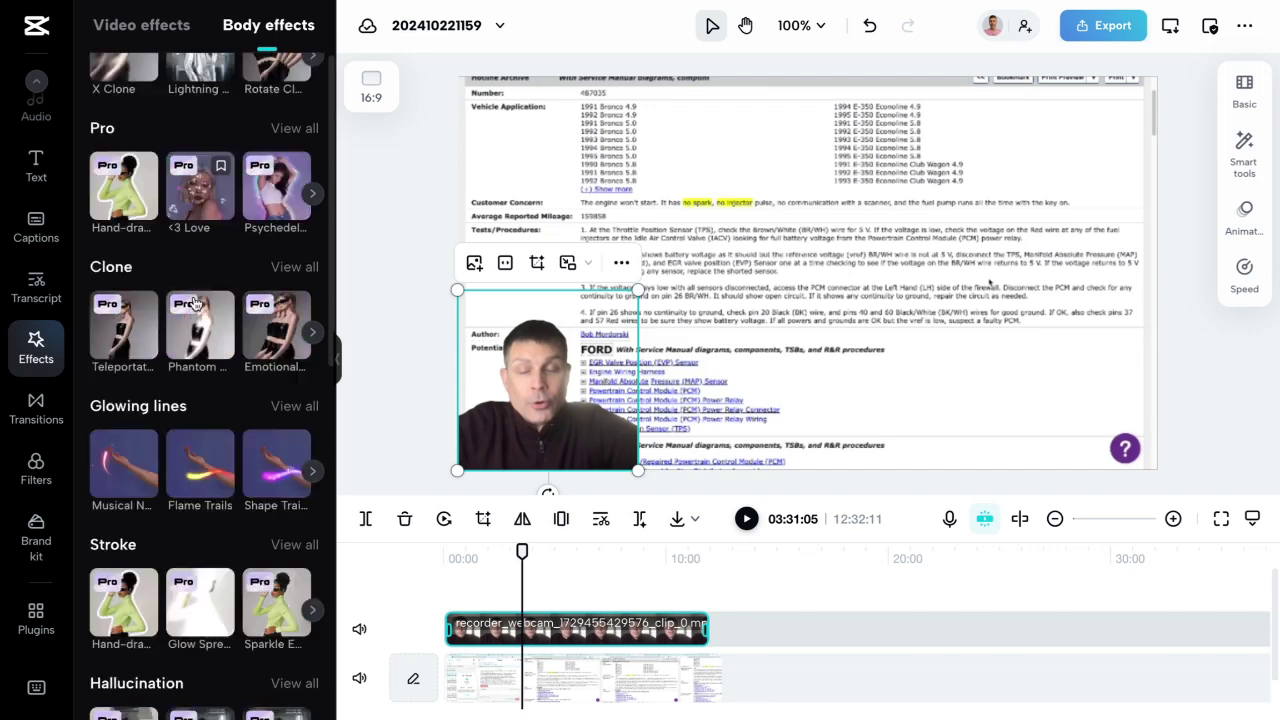
scroll(196, 303, "down", 5)
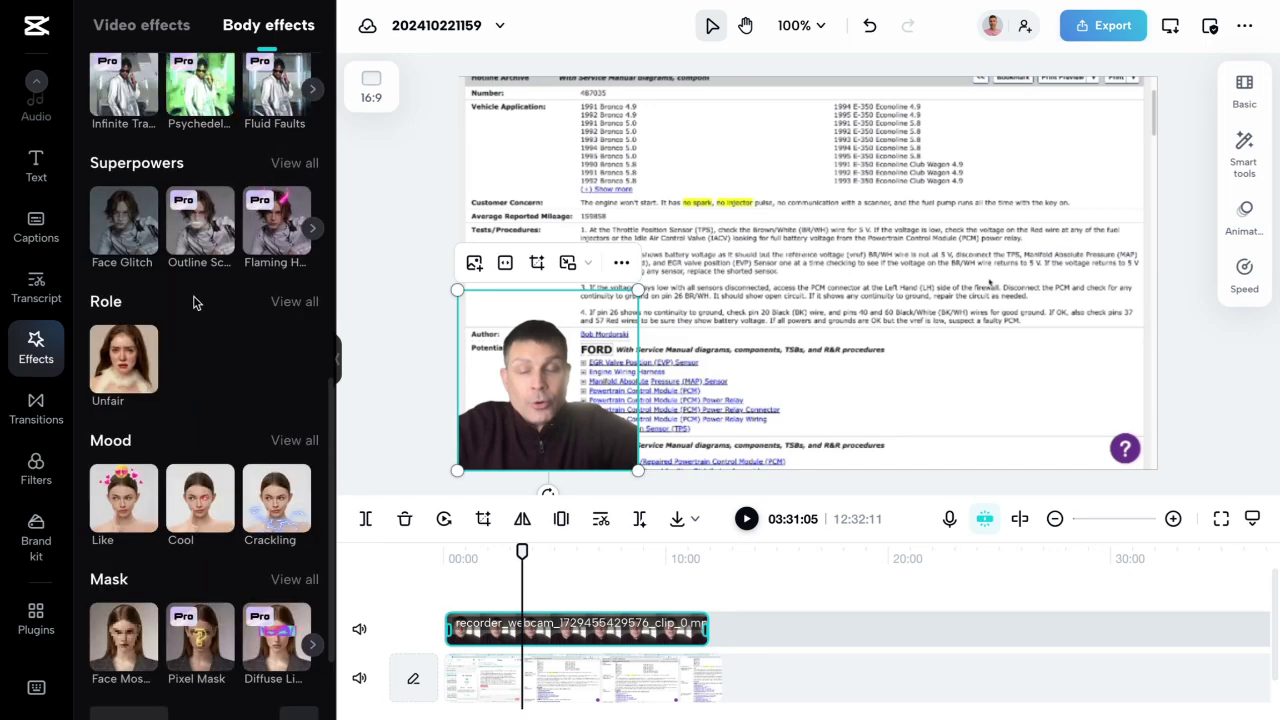
scroll(196, 303, "up", 8)
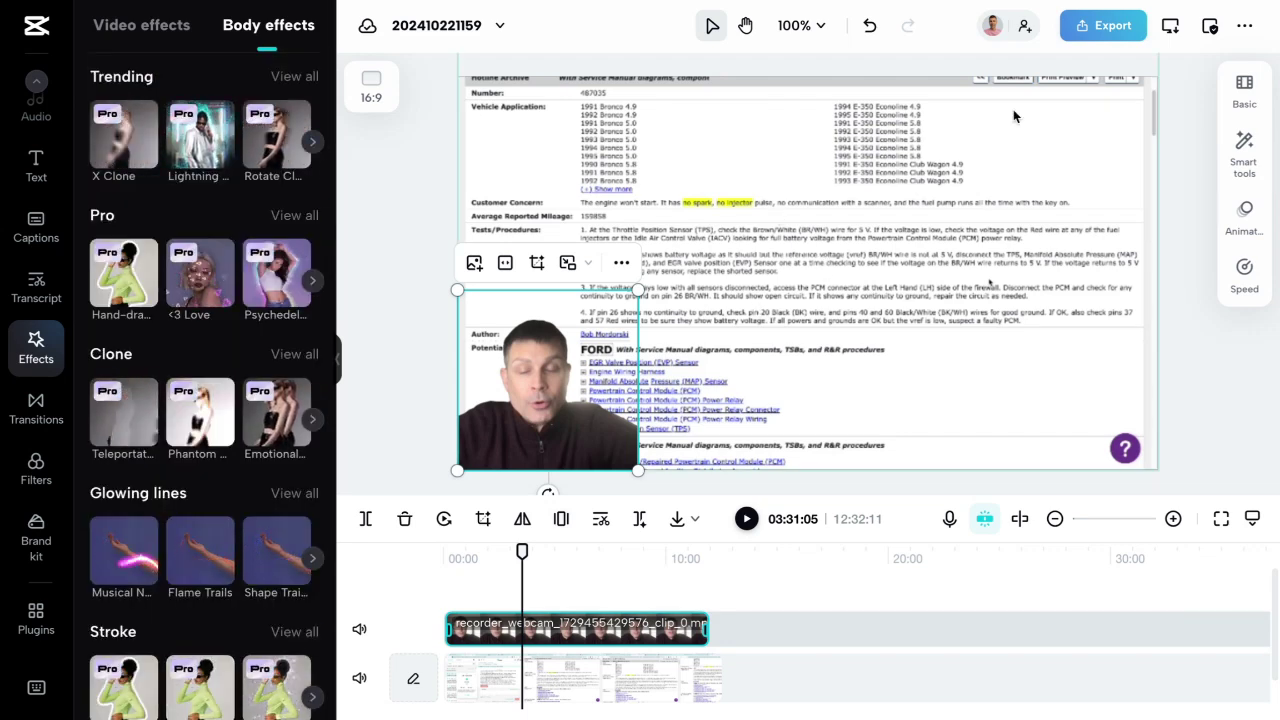
left_click(1107, 33)
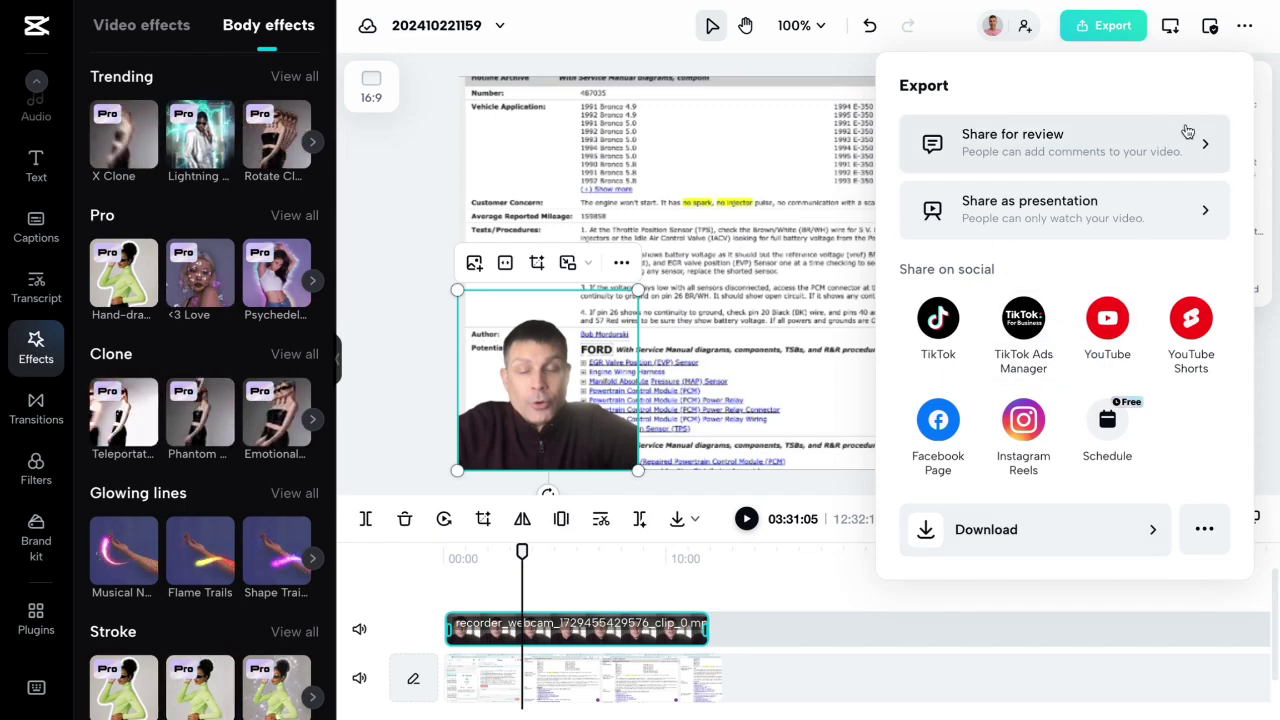
Close the Export panel and move the playhead to about 05:06 on the timeline.
left_click(803, 604)
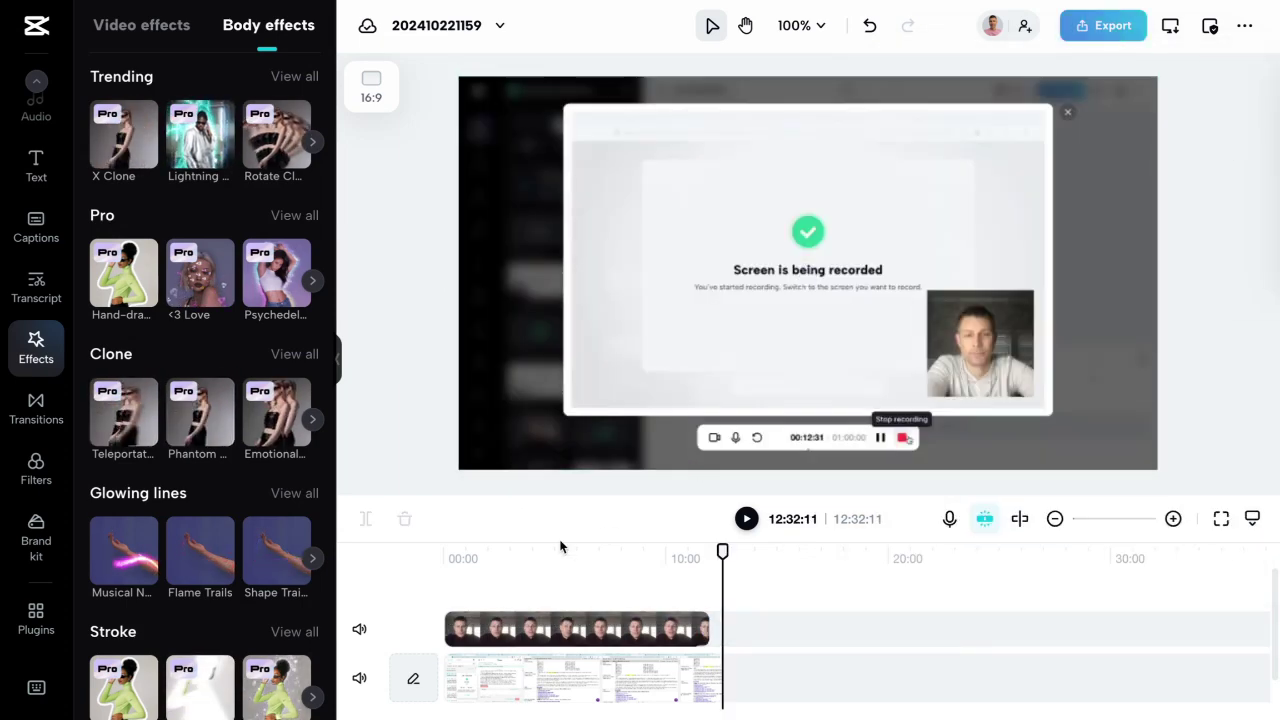
left_click(558, 550)
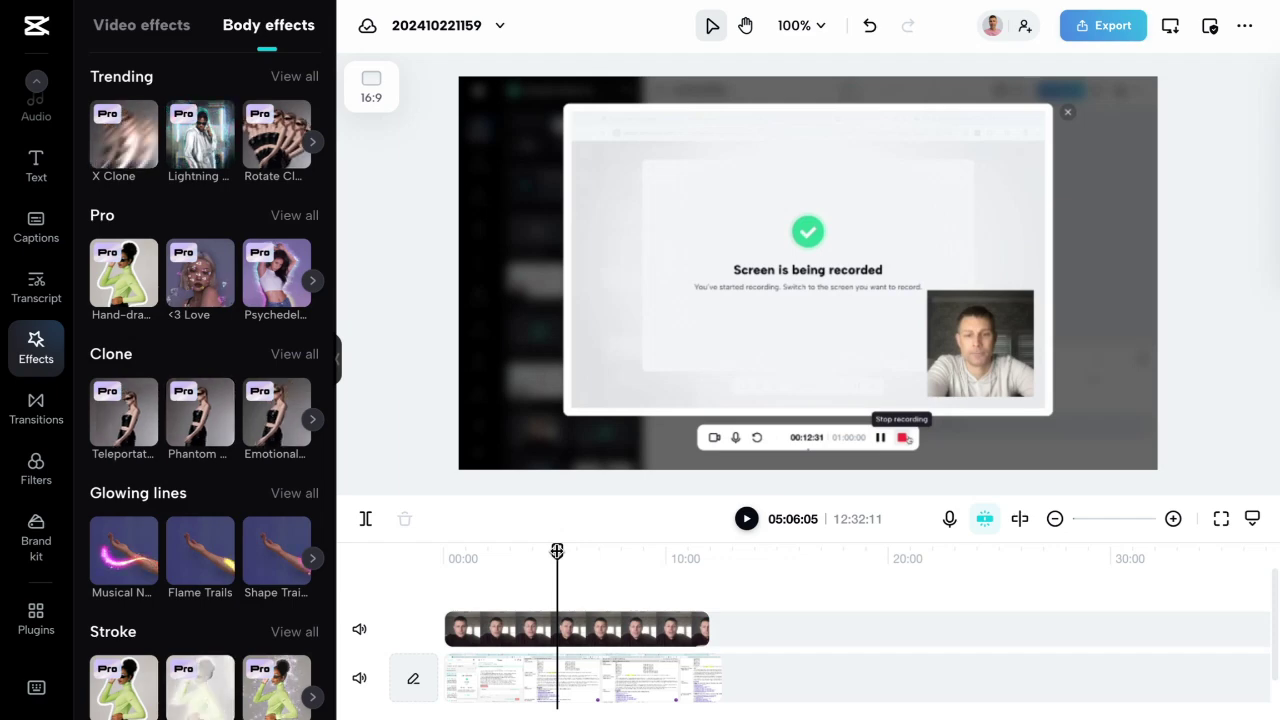